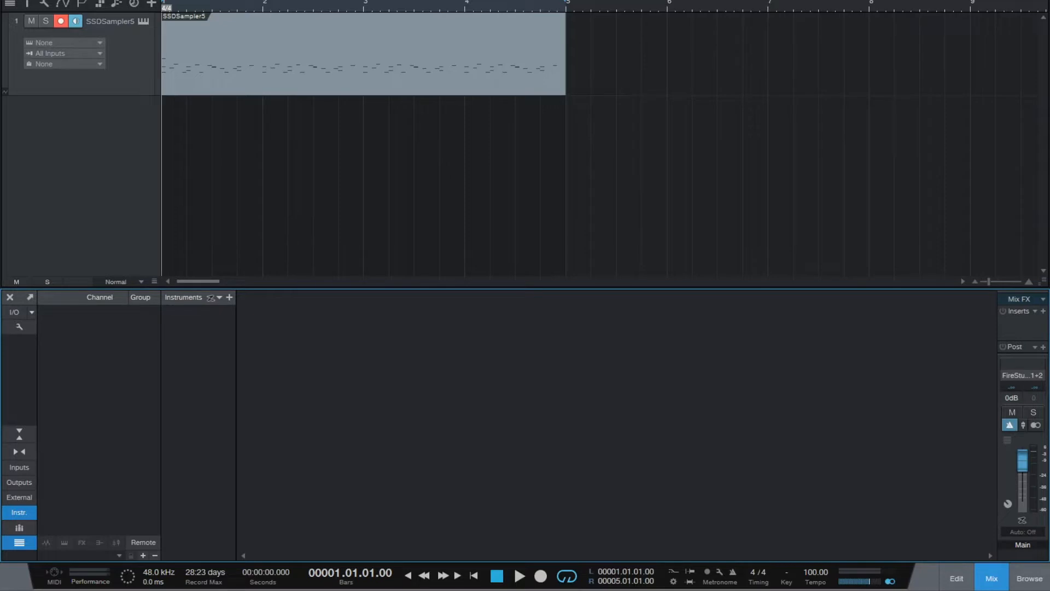
Step: Assign the Steven Slate SSDSampler5 instrument to the existing drum track, leaving the browser and the instrument window closed
key("F5")
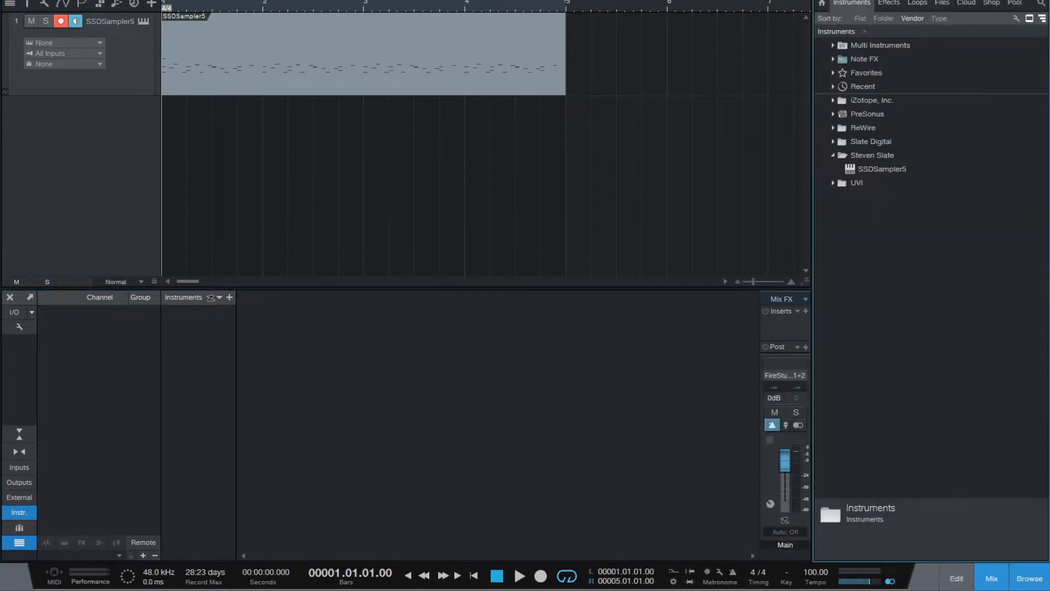
left_click_drag(881, 169, 143, 50)
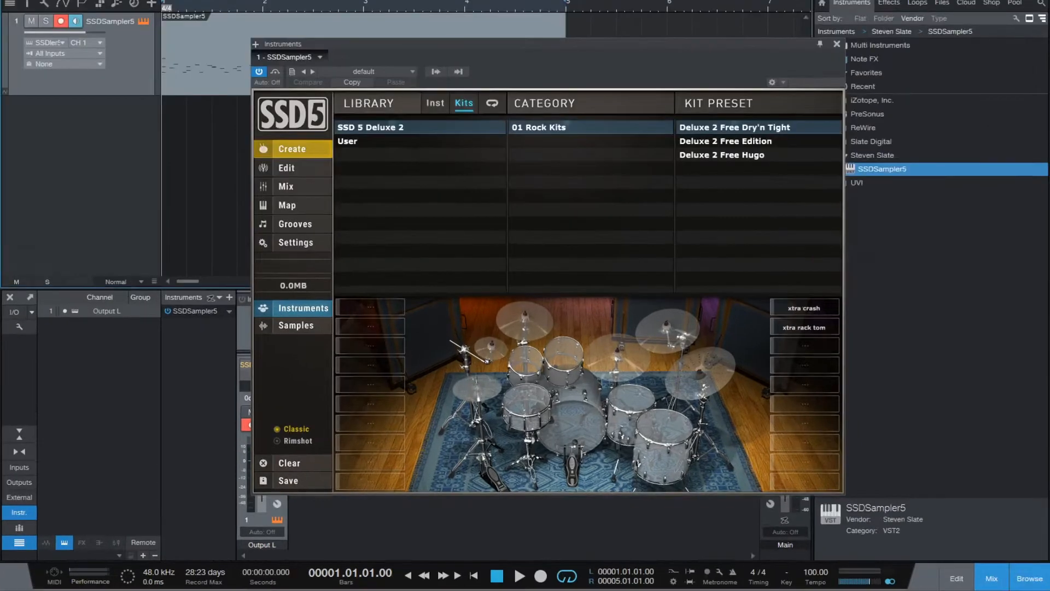
left_click(979, 577)
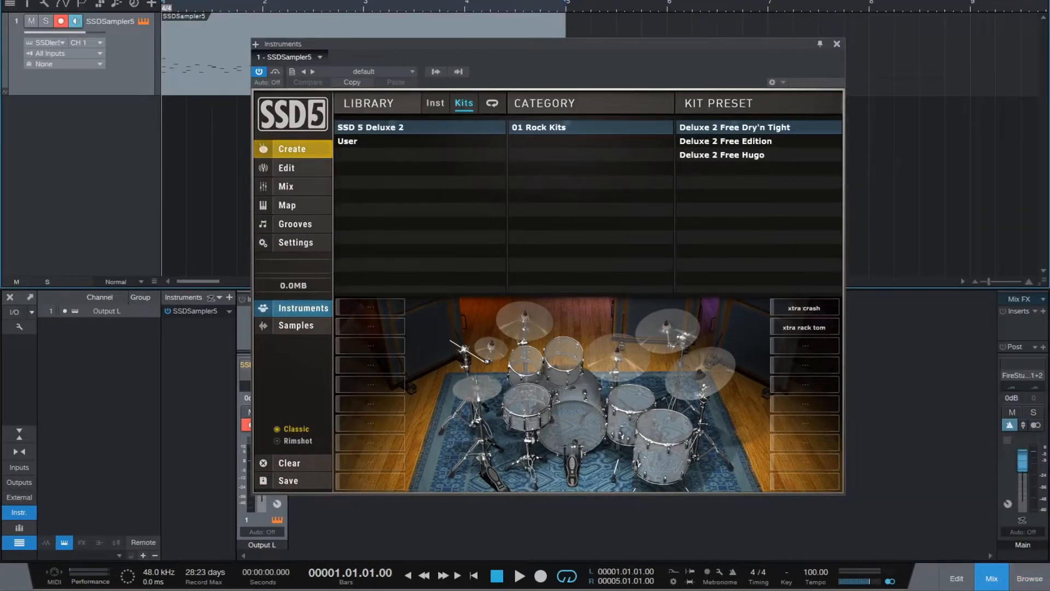
left_click(836, 44)
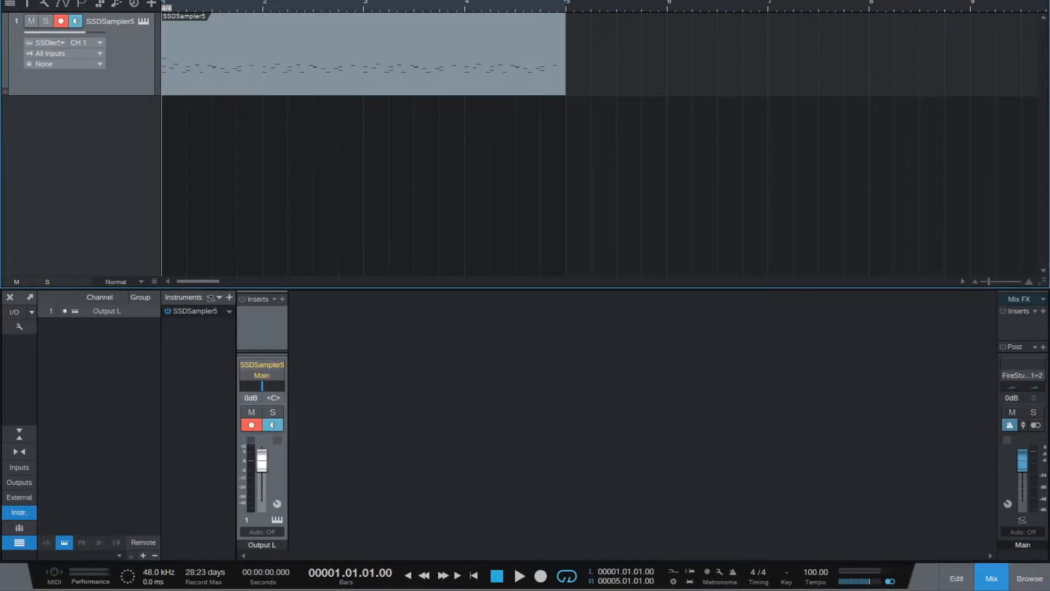
Step: Load the Deluxe 2 Free Edition kit in SSDSampler5, audition the drum pattern with it and return playback to the start
left_click(143, 21)
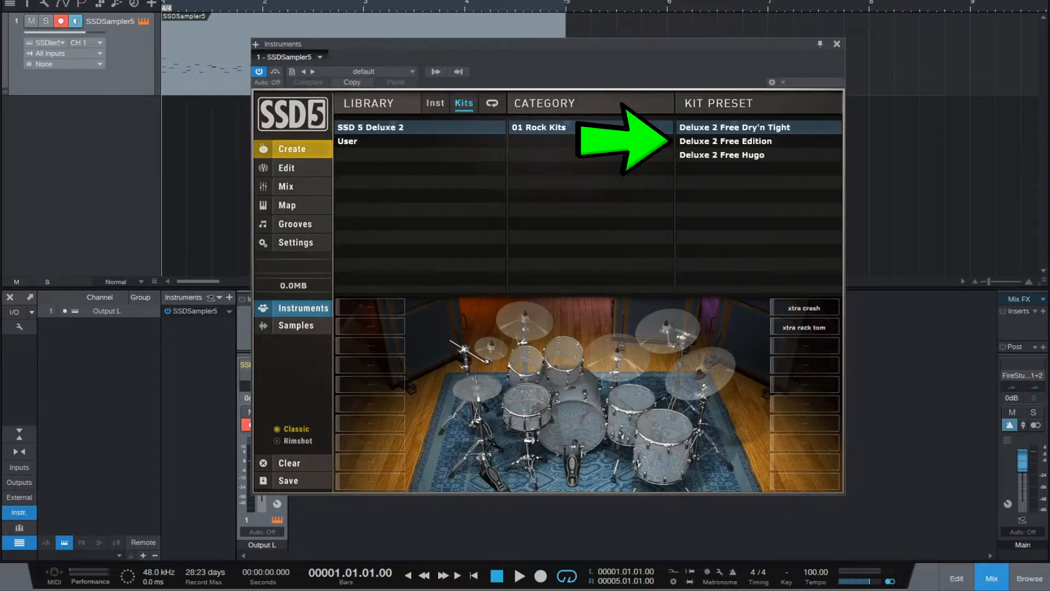
double_click(725, 141)
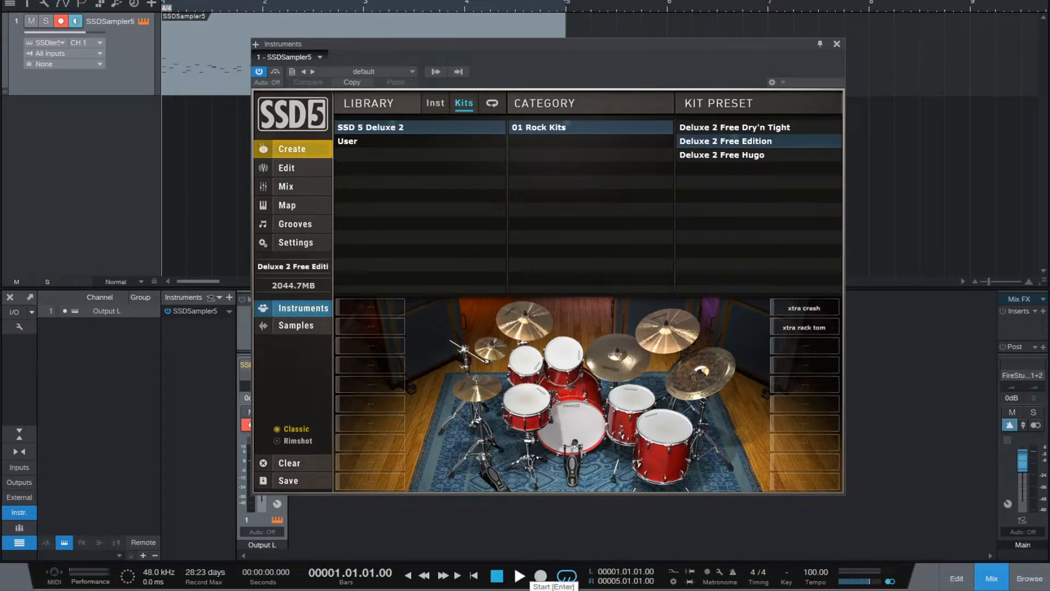
key("space")
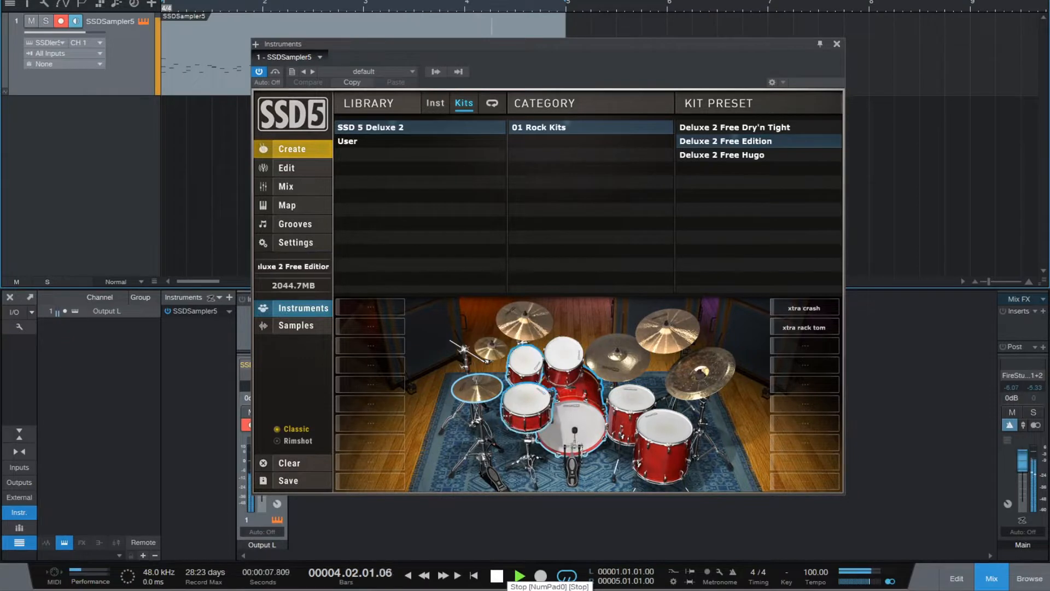
left_click(497, 575)
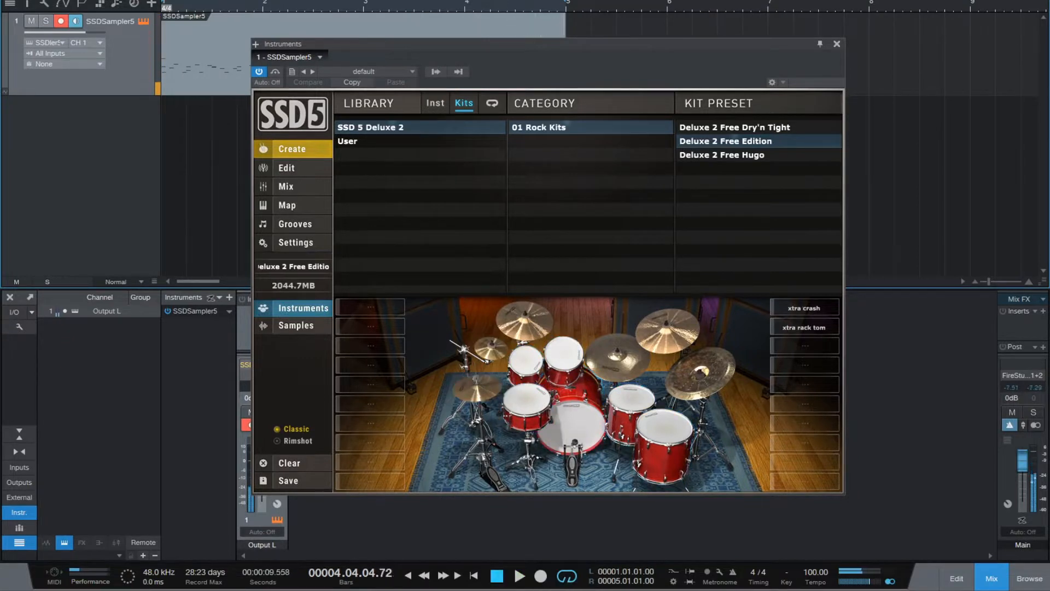
left_click(473, 575)
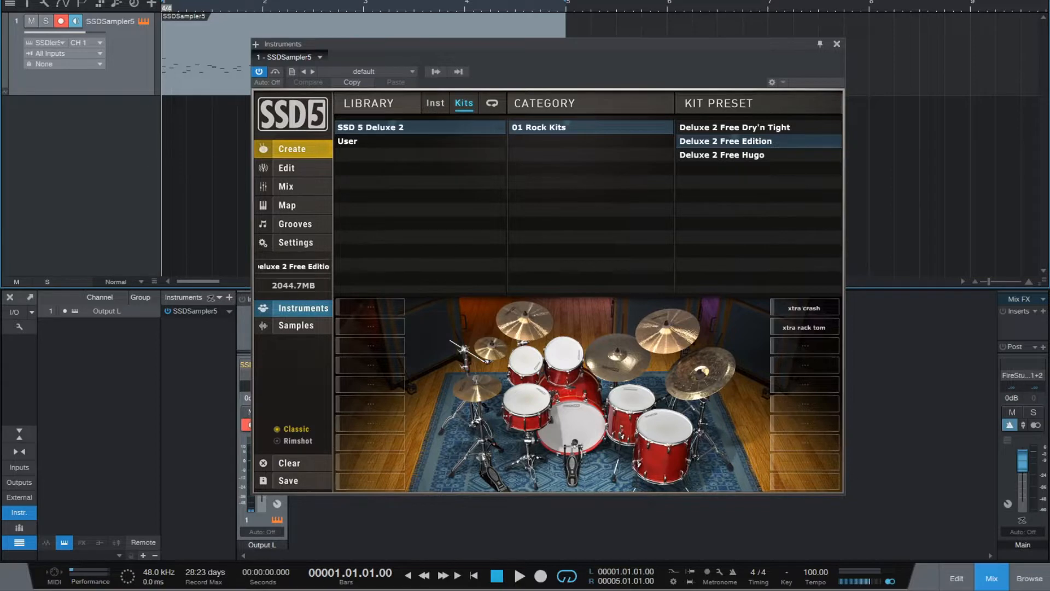
Step: Apply the routing preset 02 Mono to Mono Stereo to Stereo to the drum kit's mixer in SSDSampler5
left_click(293, 186)
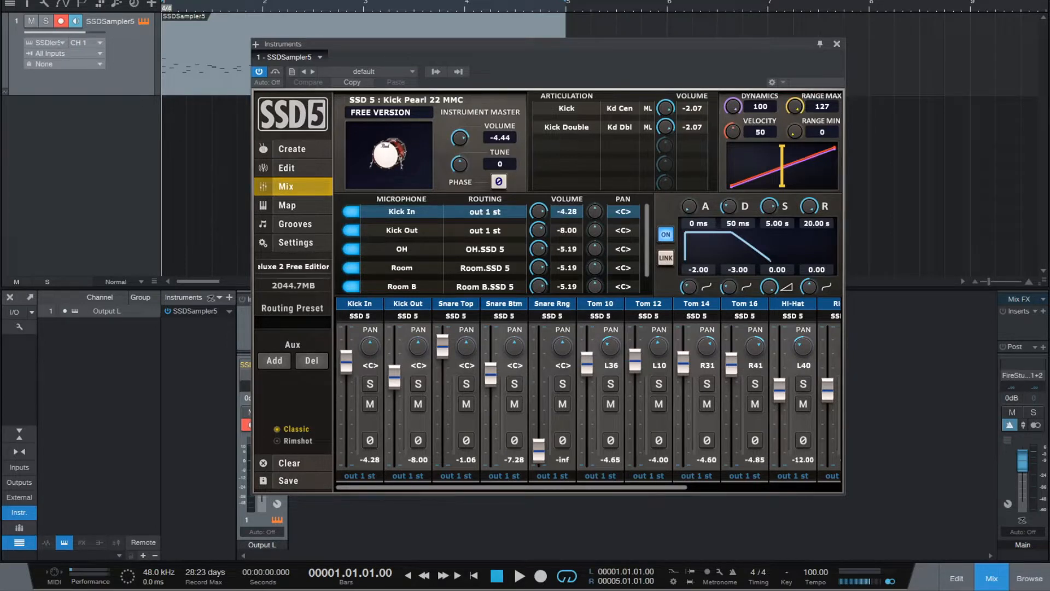
left_click(359, 475)
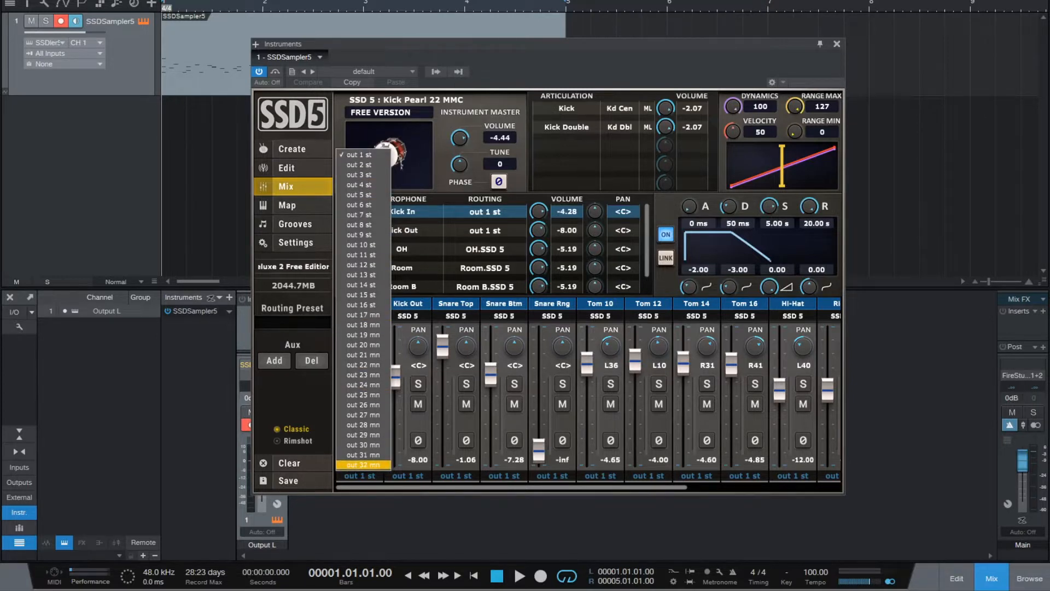
key("Escape")
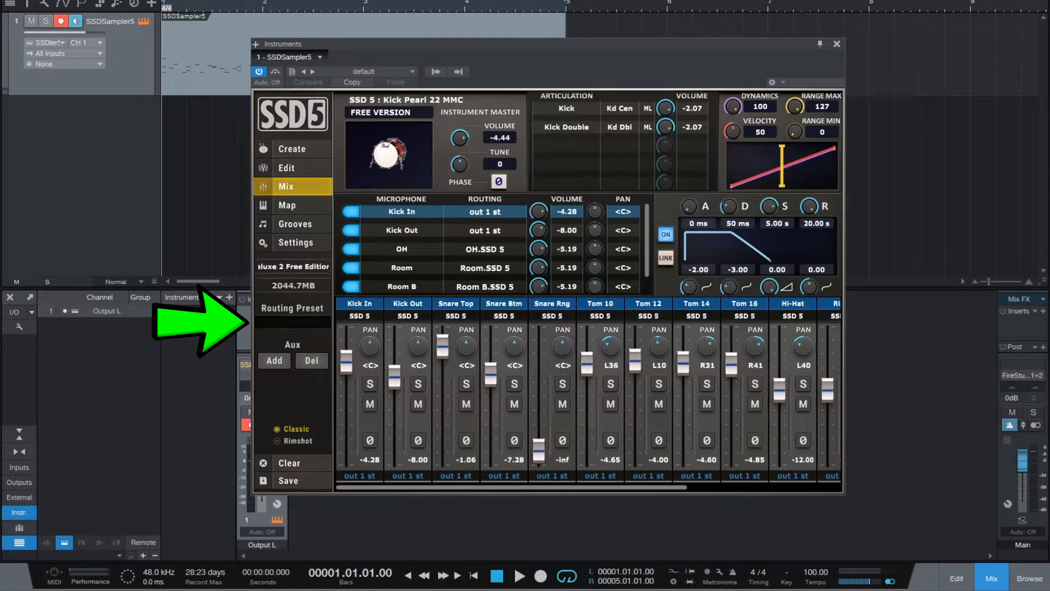
left_click(293, 322)
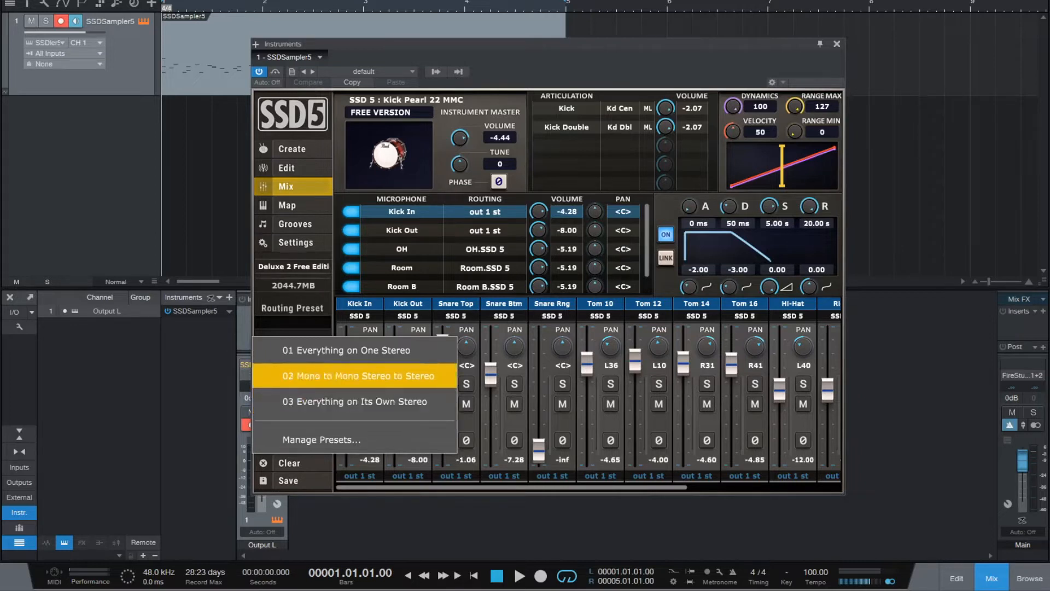
left_click(358, 375)
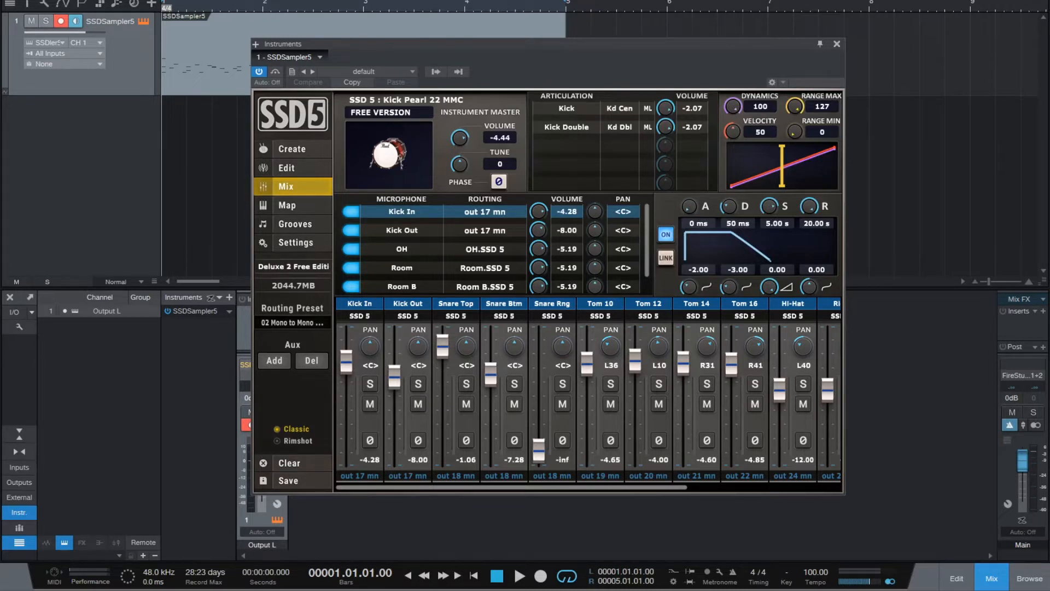
key("space")
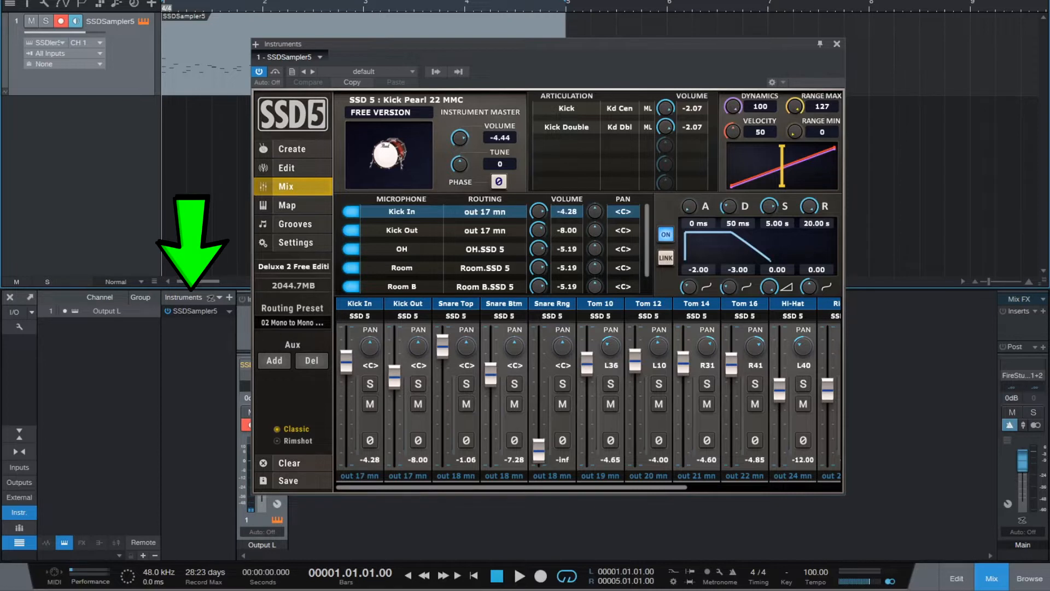
Step: Enable SSDSampler5's outputs #2, #17 to #22, #24 and #25 as console channels
left_click(194, 312)
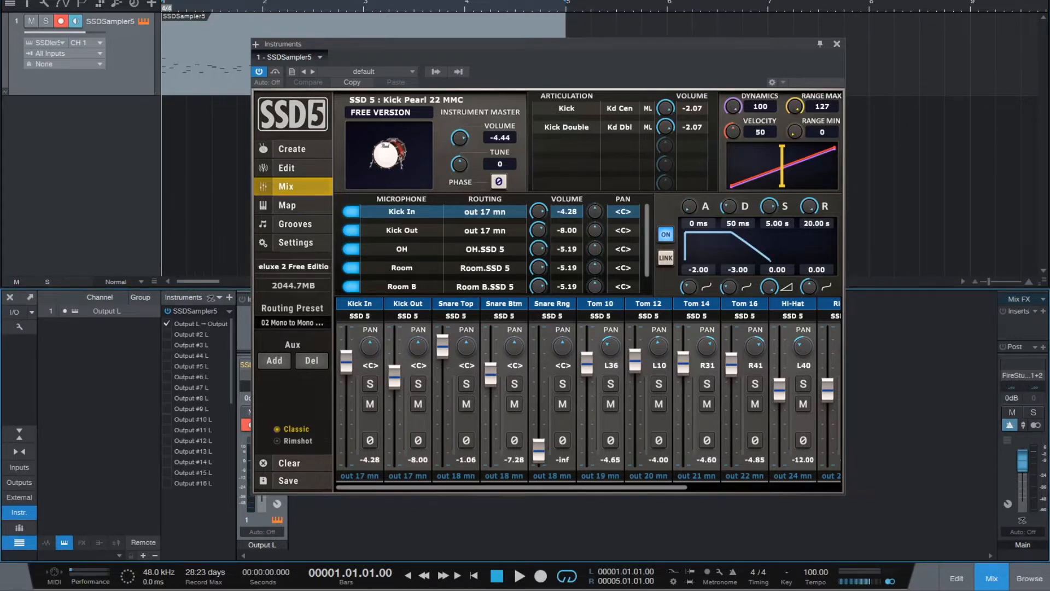
scroll(194, 402, "down", 3)
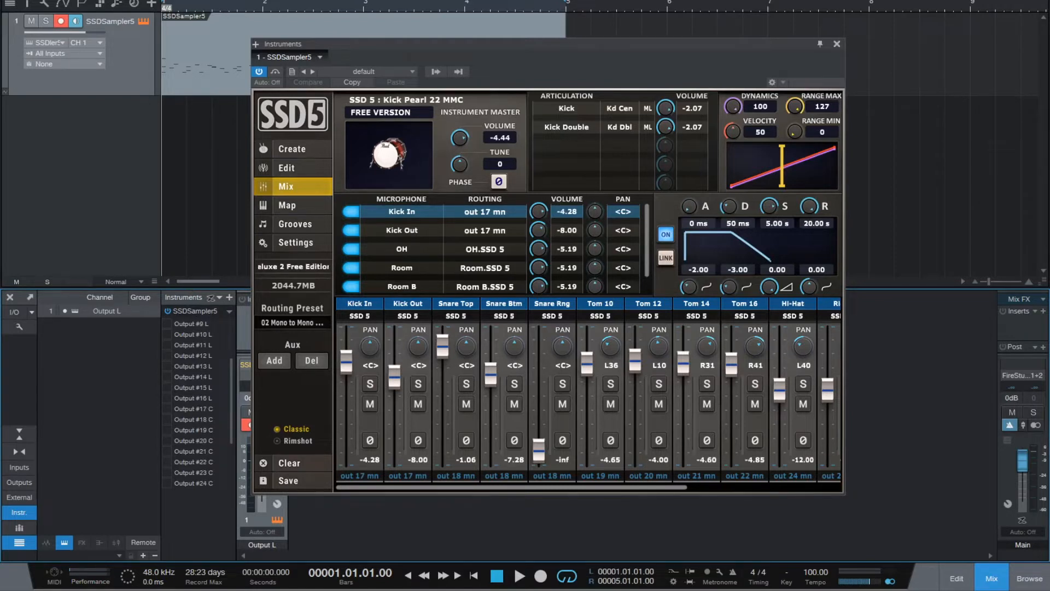
left_click(167, 408)
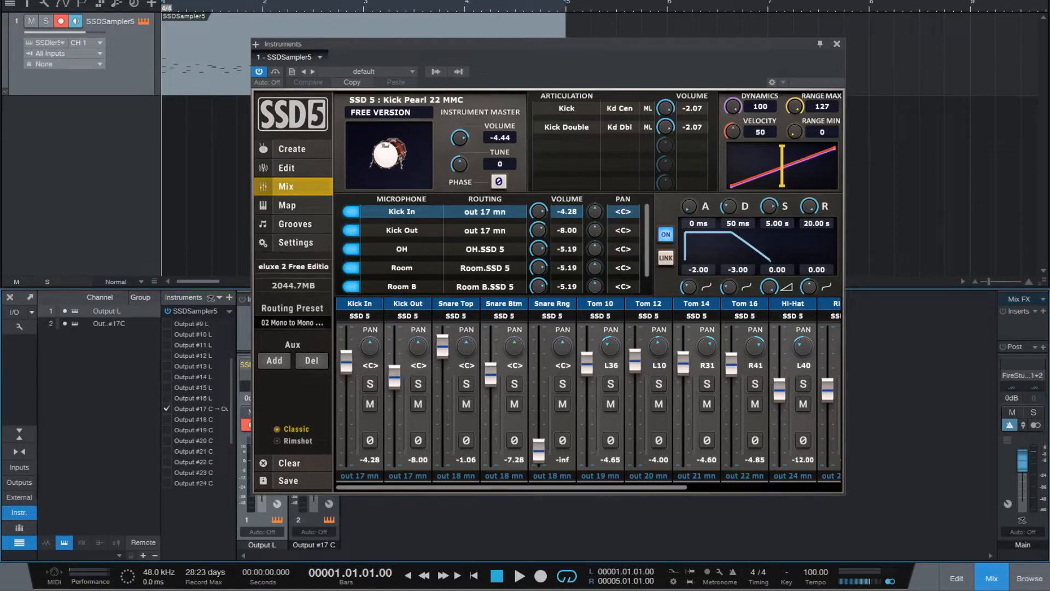
left_click(167, 419)
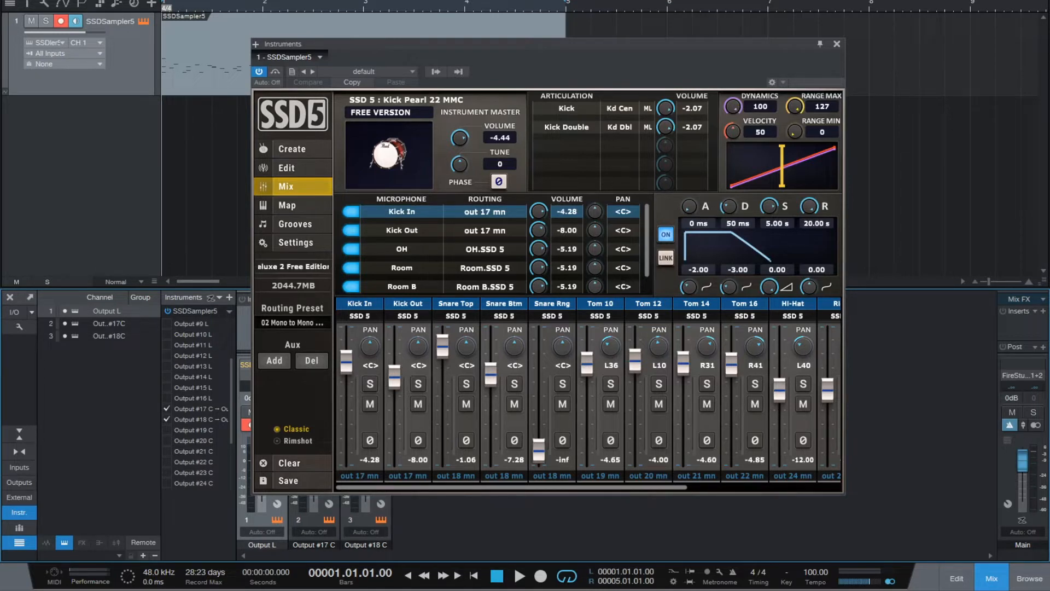
left_click(167, 430)
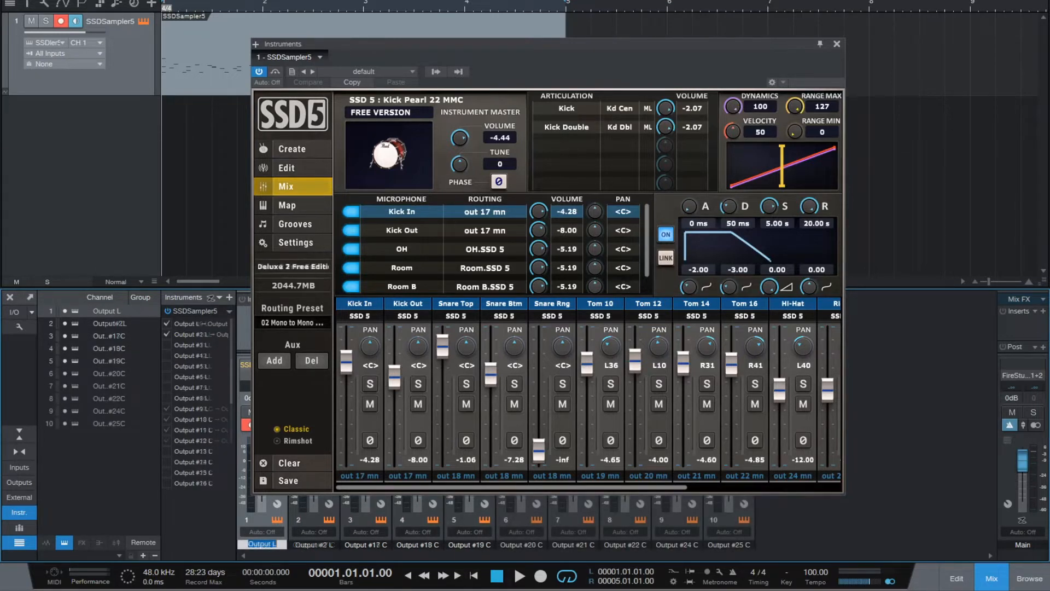
Step: Rename the first two console channels, Output L and Output #2 L, to OH and Room
double_click(262, 544)
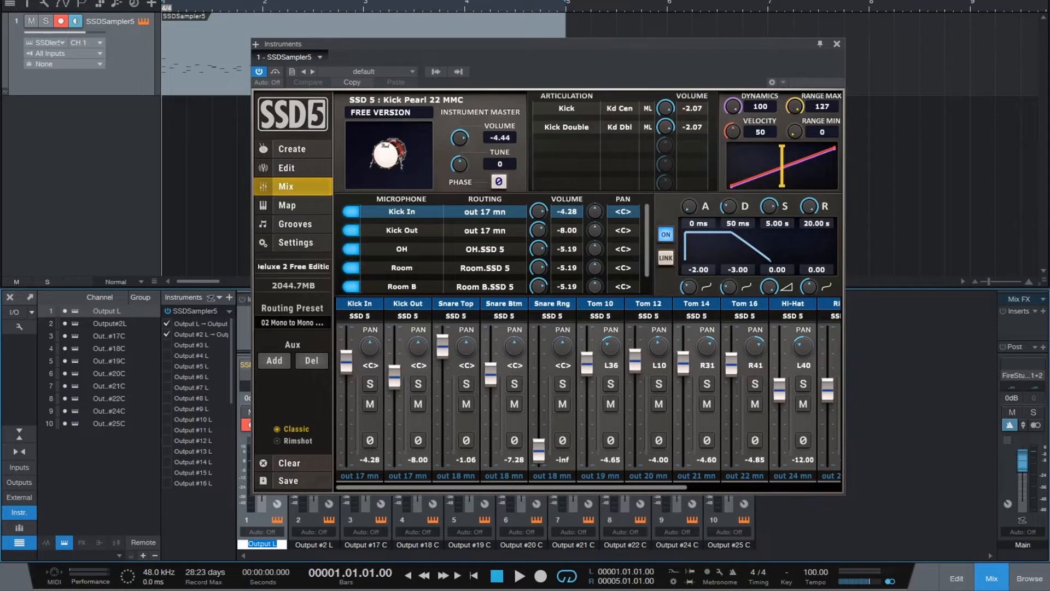
type("OH")
key("Return")
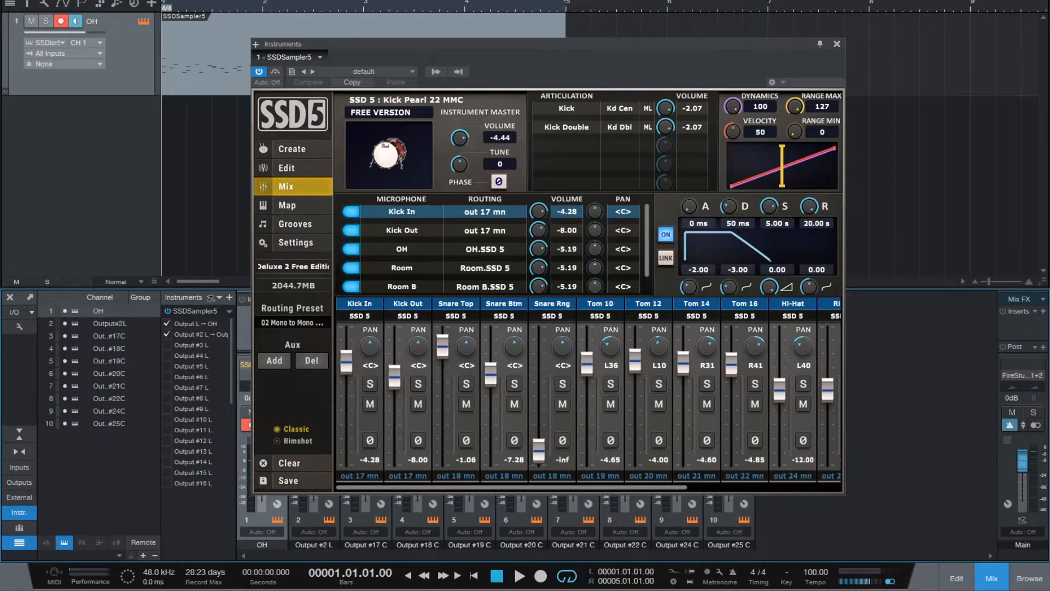
double_click(314, 544)
type("Room")
key("Return")
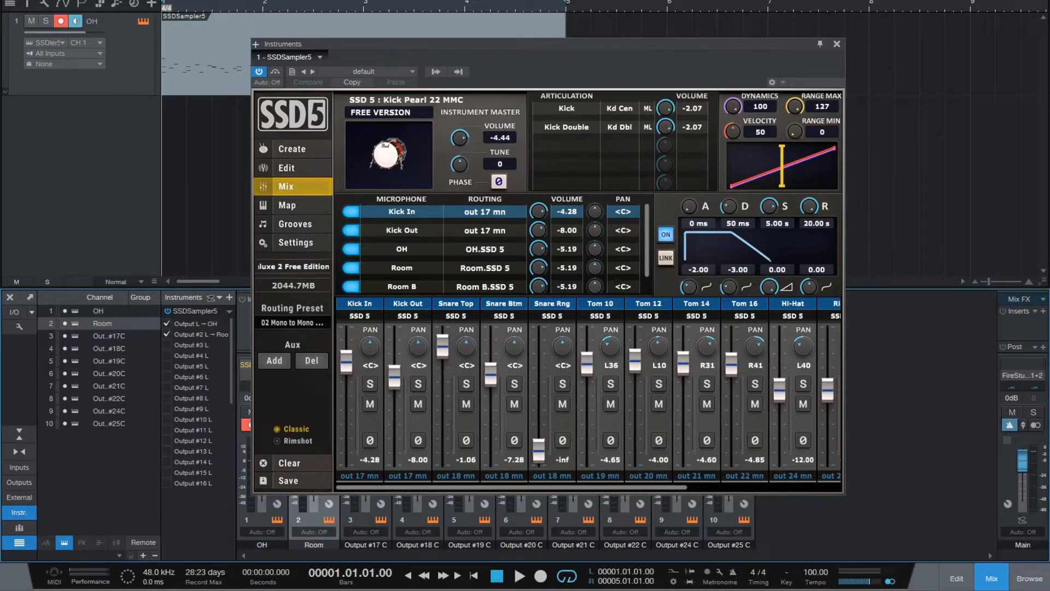
Step: Rename the Output #17 C channel to Kick In and the Output #18 C channel to Snare Top
double_click(366, 544)
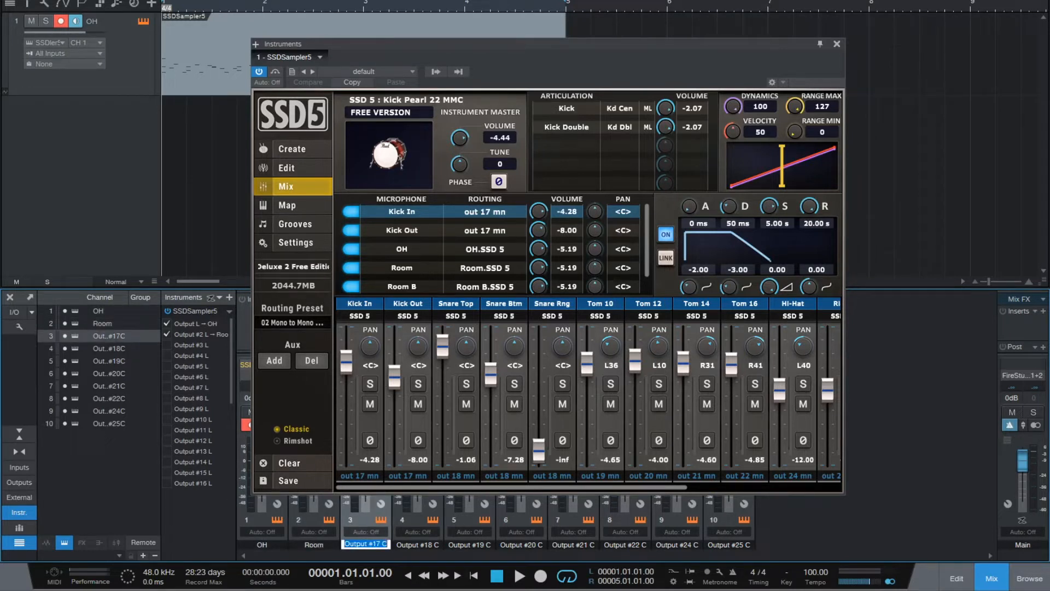
type("Kick In")
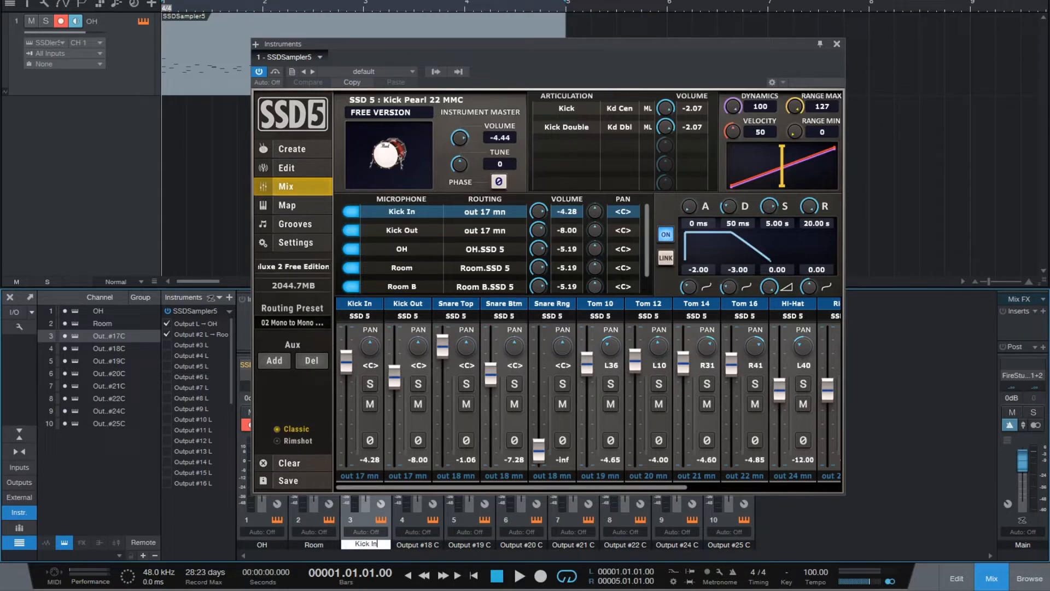
key("Return")
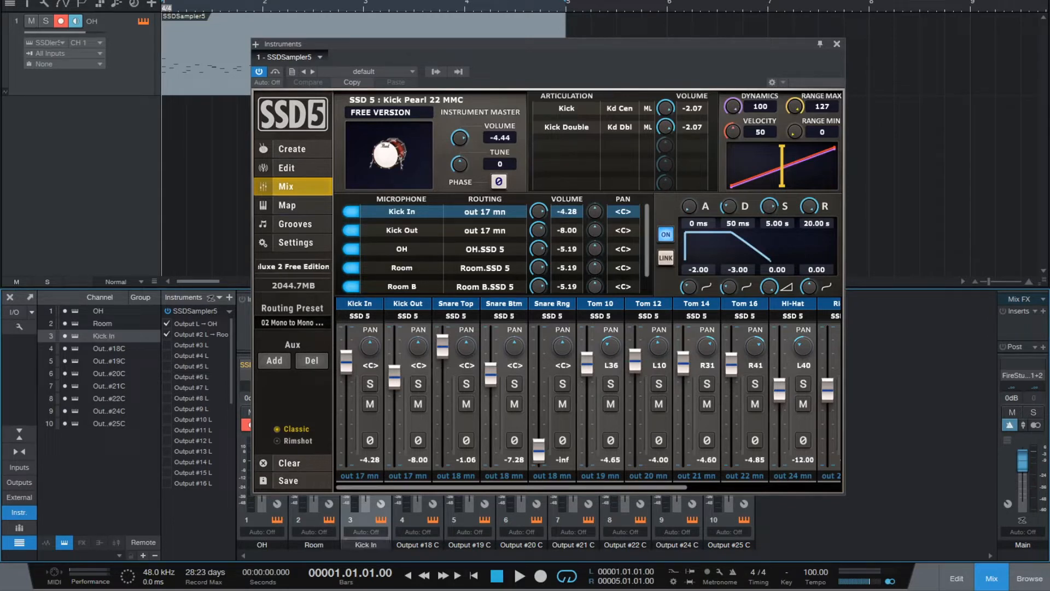
double_click(417, 544)
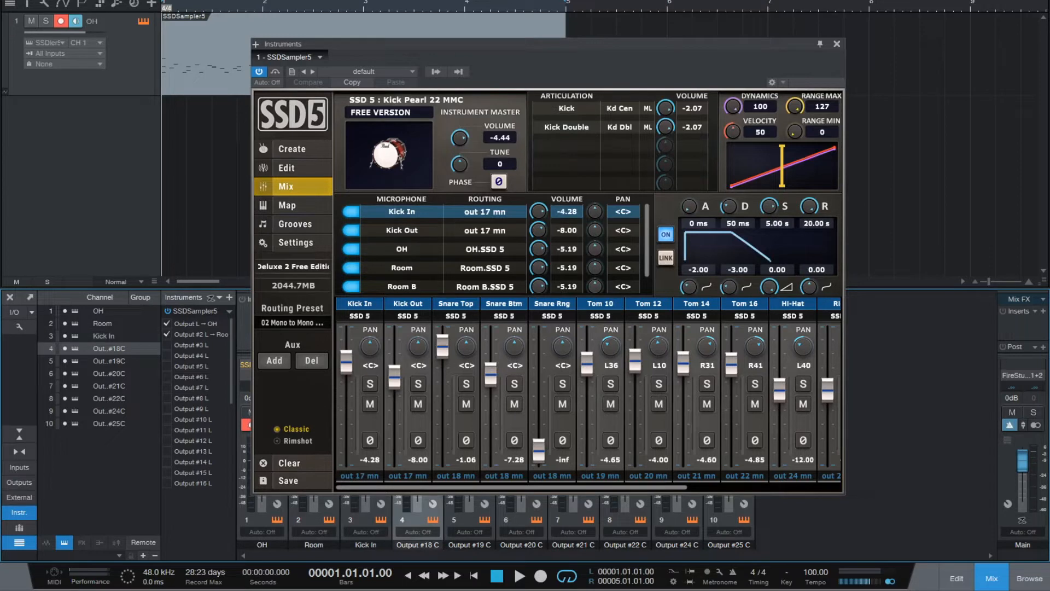
type("Snare Top")
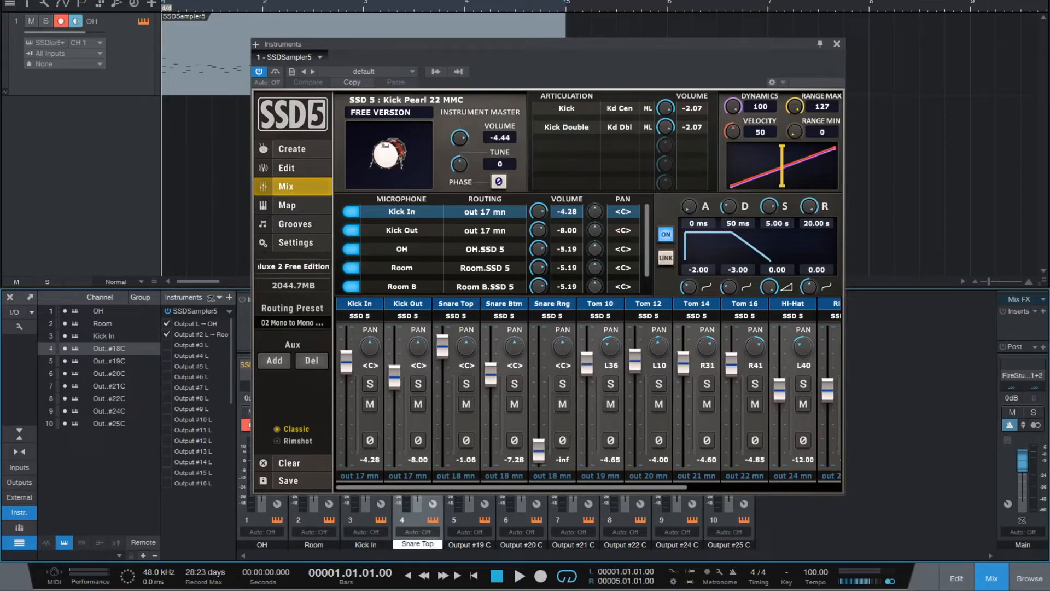
key("Return")
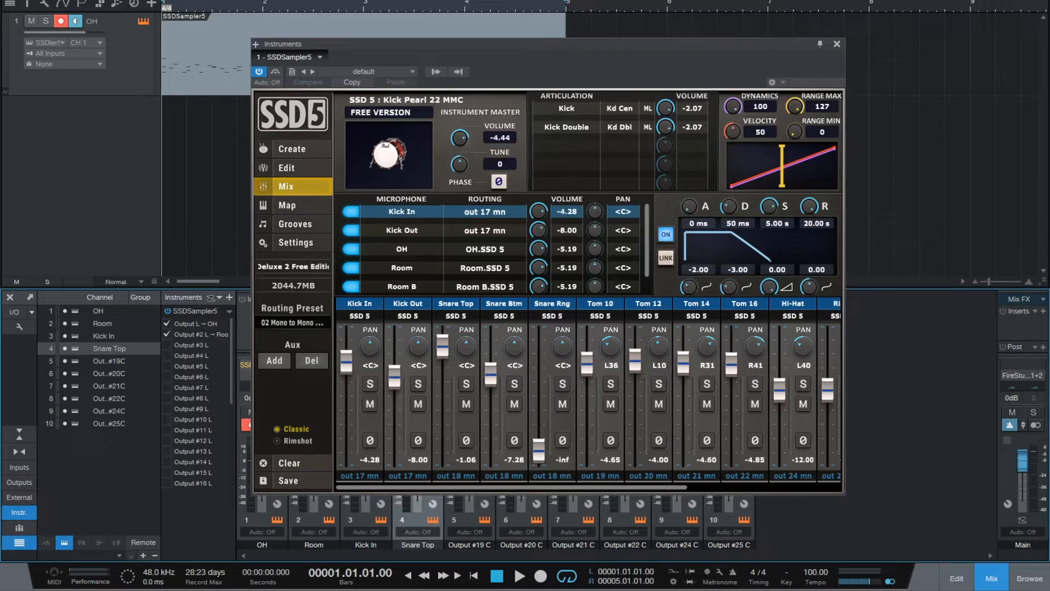
Step: Rename the channels for outputs #19 to #22 as Tom 1, Tom 2, Tom 3 and Tom 4
double_click(469, 544)
type("Tom 11")
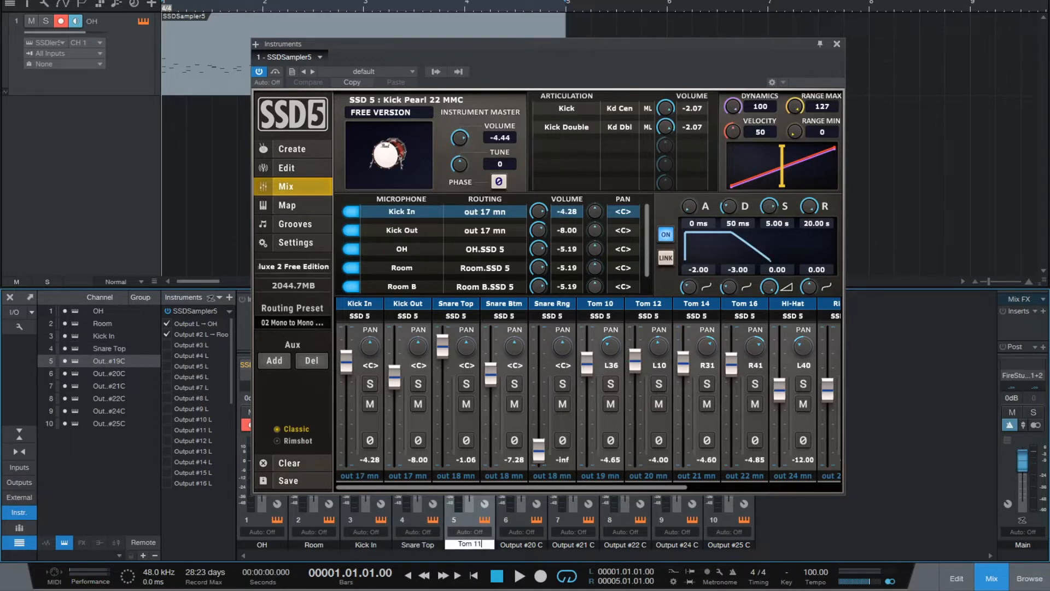
key("Return")
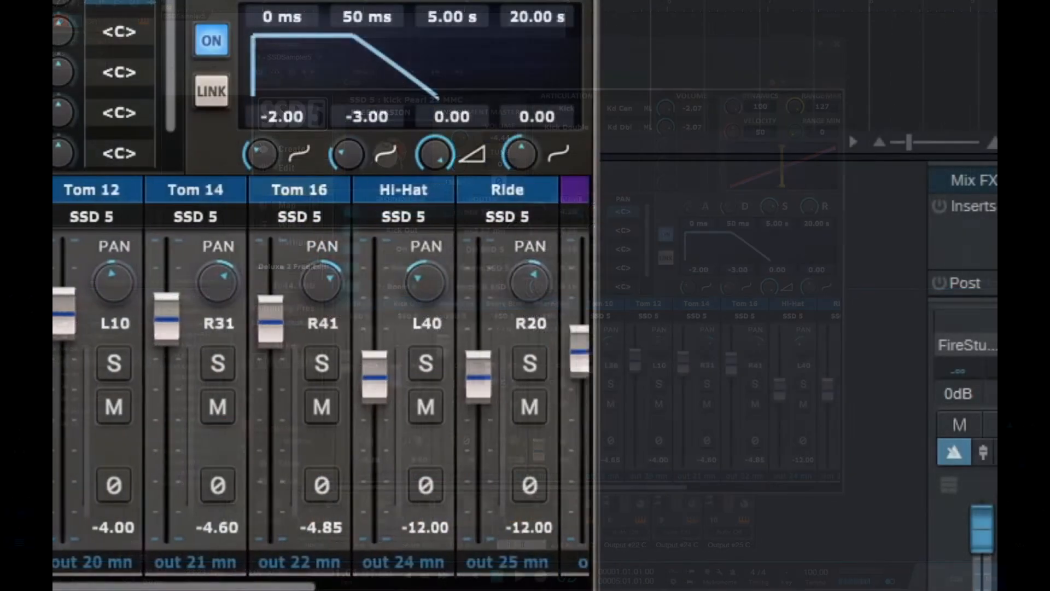
scroll(321, 377, "right", 8)
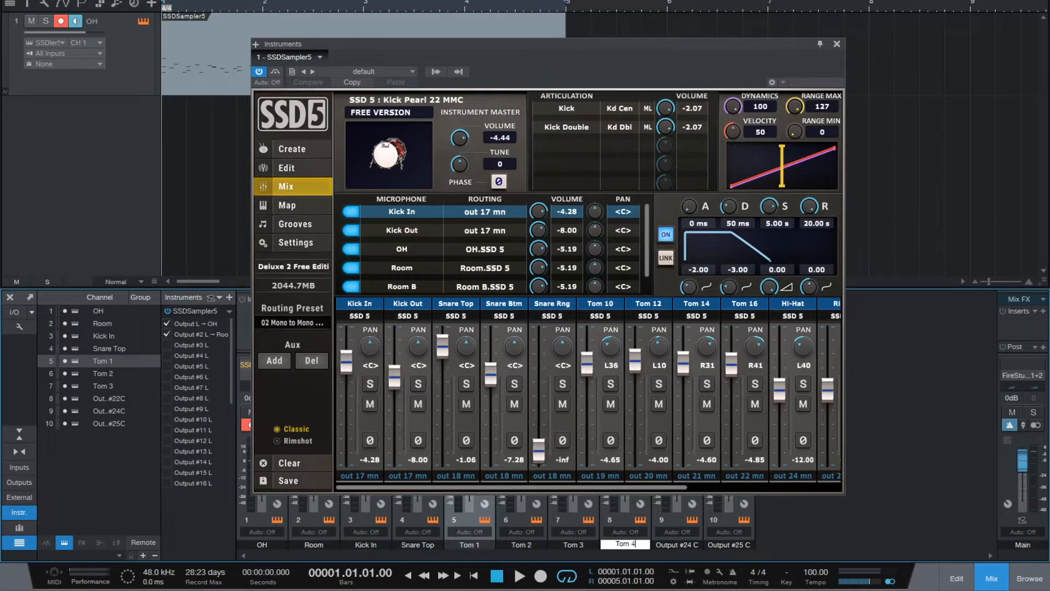
key("Tab")
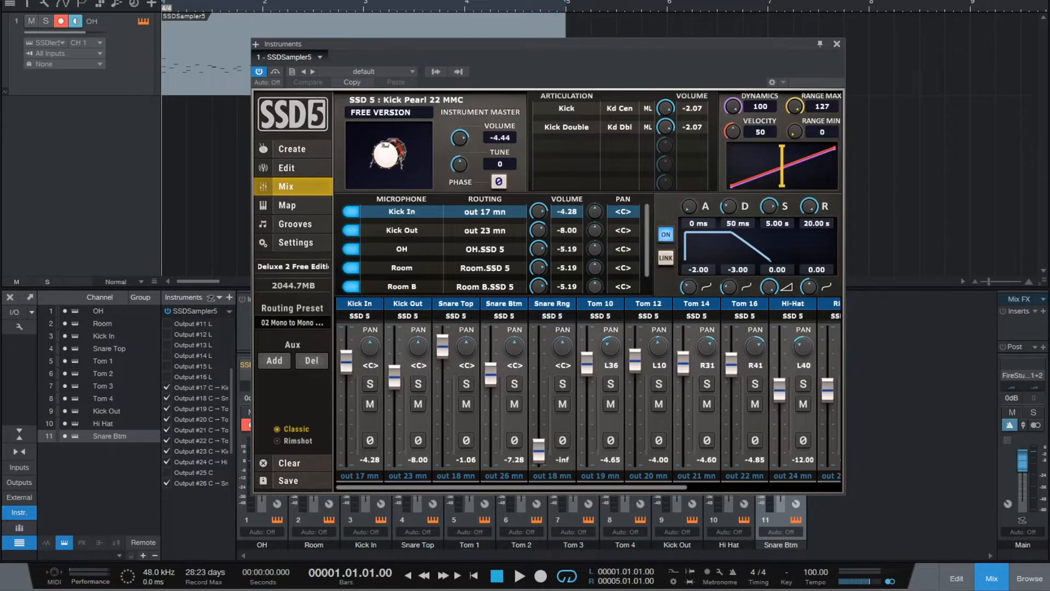
Step: Transform the SSDSampler5 instrument track to audio, rendering all channels and inserts, preserving track state, removing the instrument and using Auto Tail
key("F11")
left_click(366, 544)
key("ctrl+a")
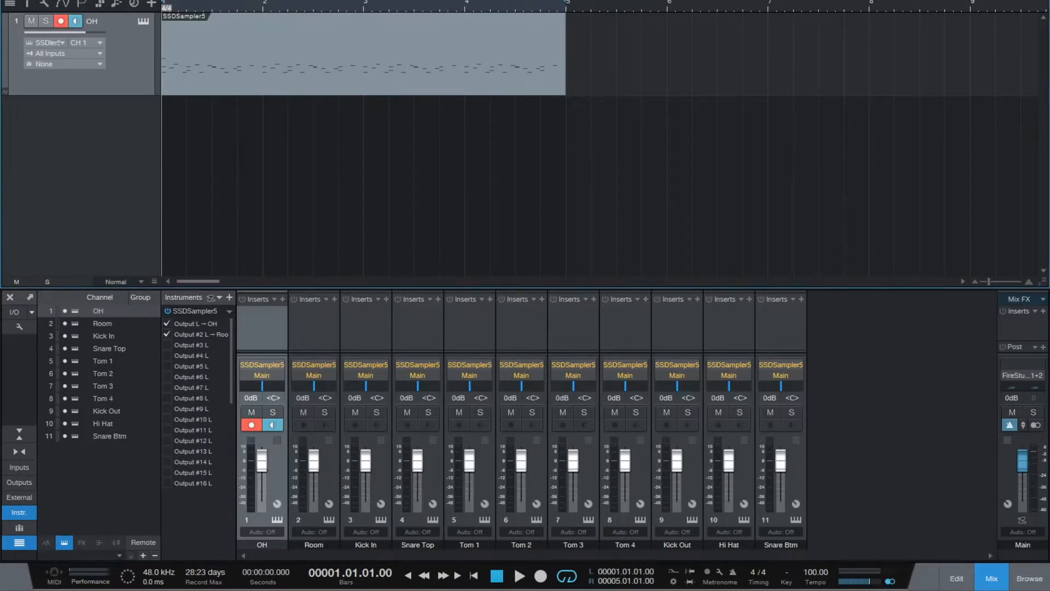
right_click(123, 50)
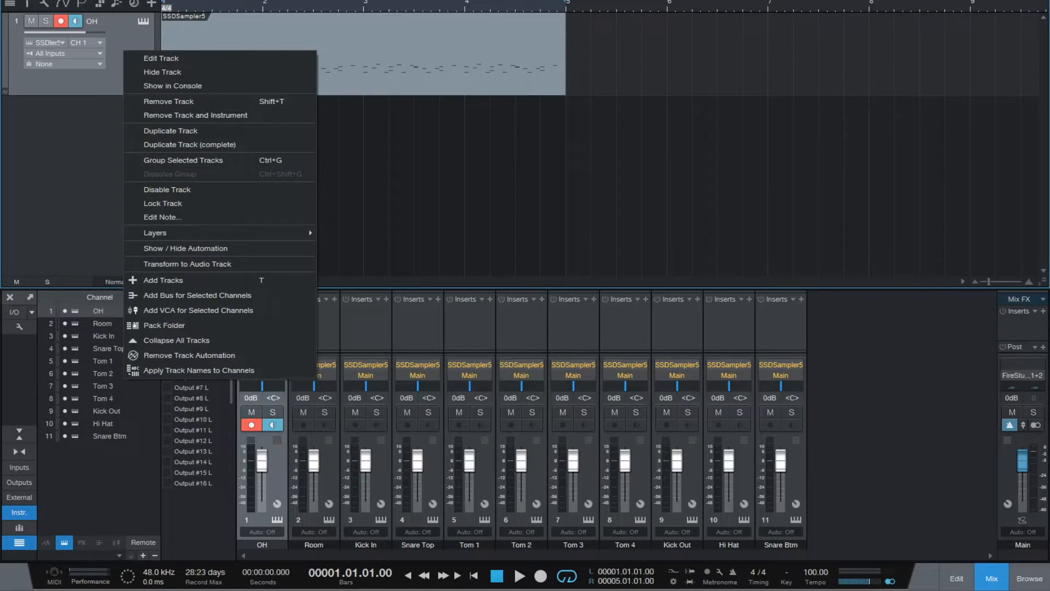
left_click(186, 263)
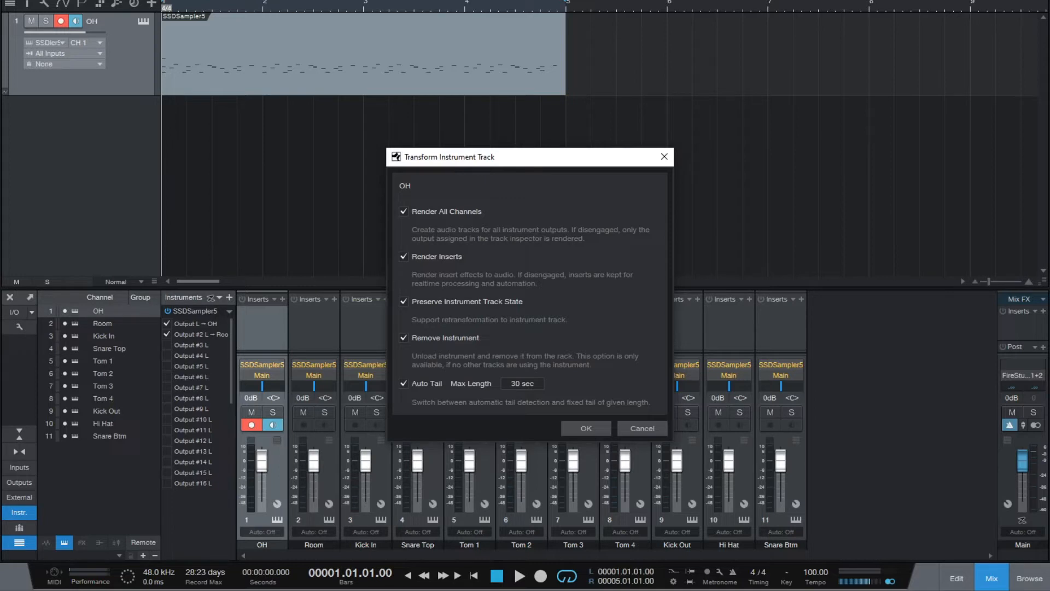
key("Return")
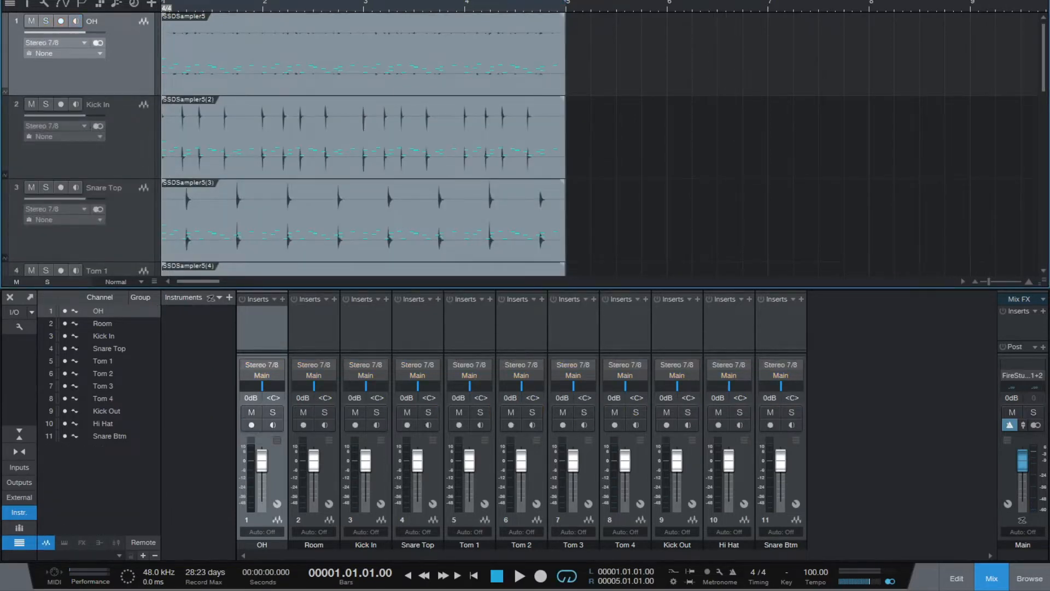
Step: Check the rendered audio tracks in the arrangement and reduce the track height to Tiny
scroll(525, 145, "down", 5)
scroll(361, 145, "up", 3)
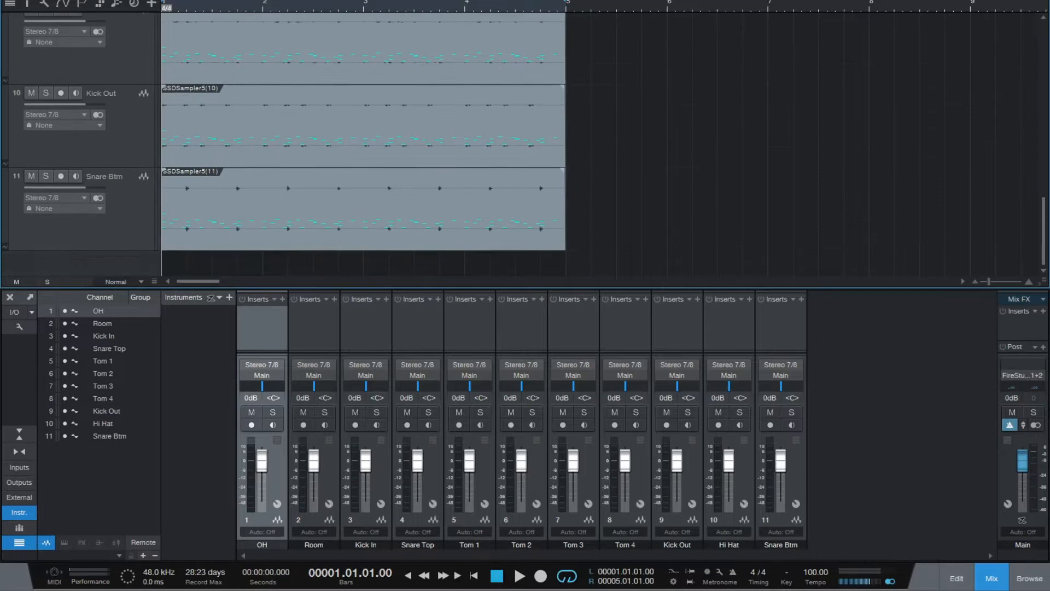
scroll(361, 145, "up", 4)
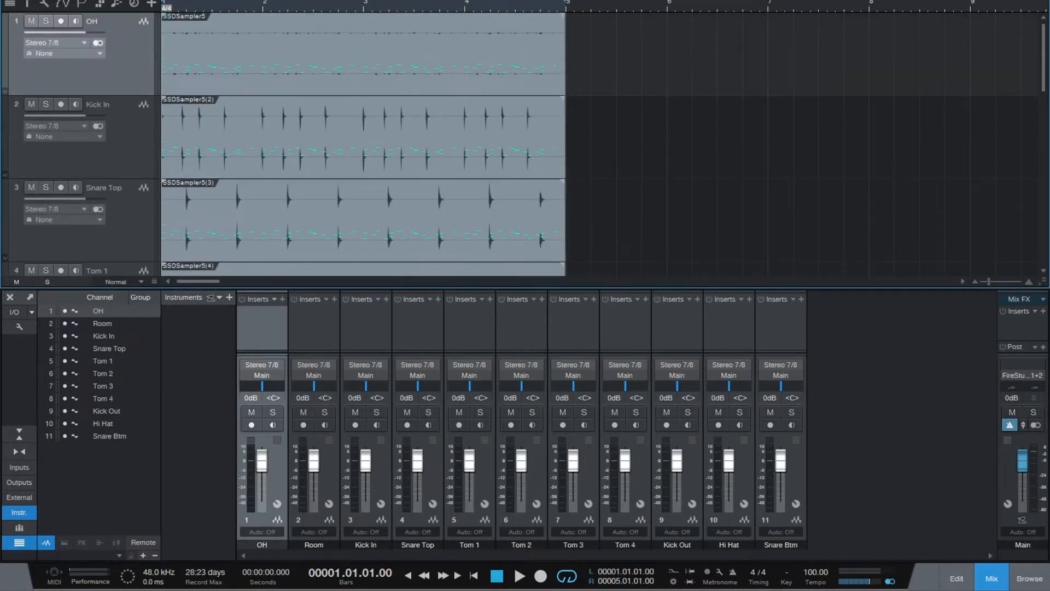
left_click_drag(154, 282, 153, 332)
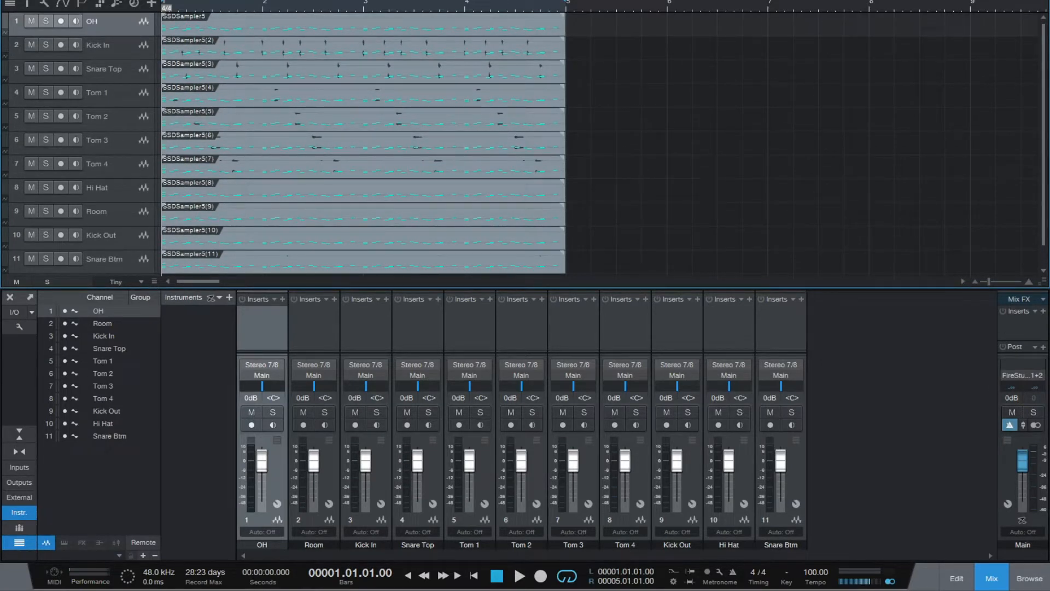
Step: Reorder the console so Kick In, Kick Out, Snare Top and Snare Btm are the first four channels
left_click_drag(365, 328, 257, 328)
left_click_drag(677, 328, 290, 328)
left_click_drag(470, 328, 342, 328)
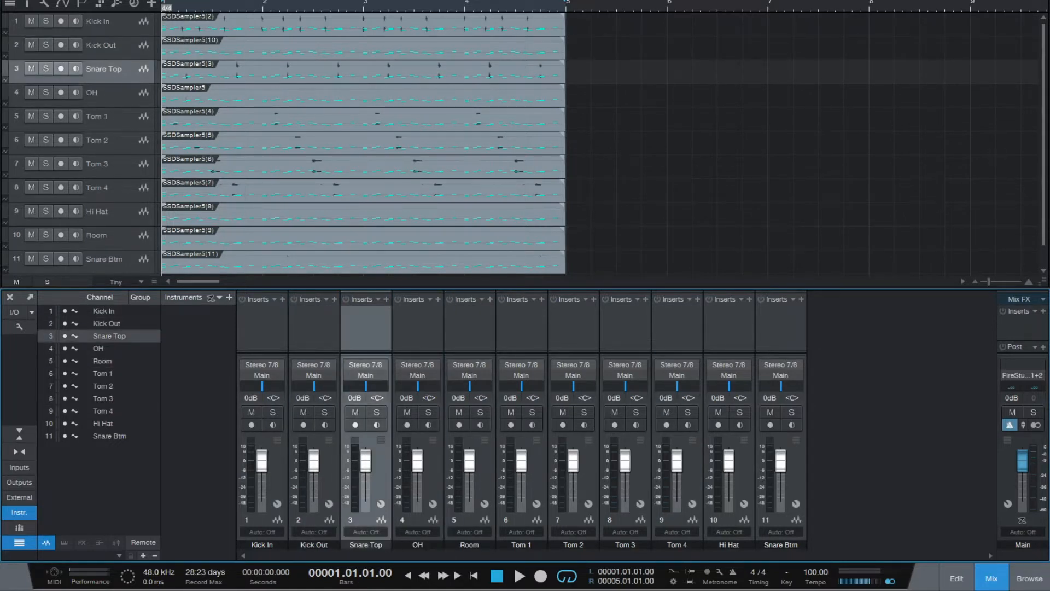
left_click_drag(781, 328, 394, 328)
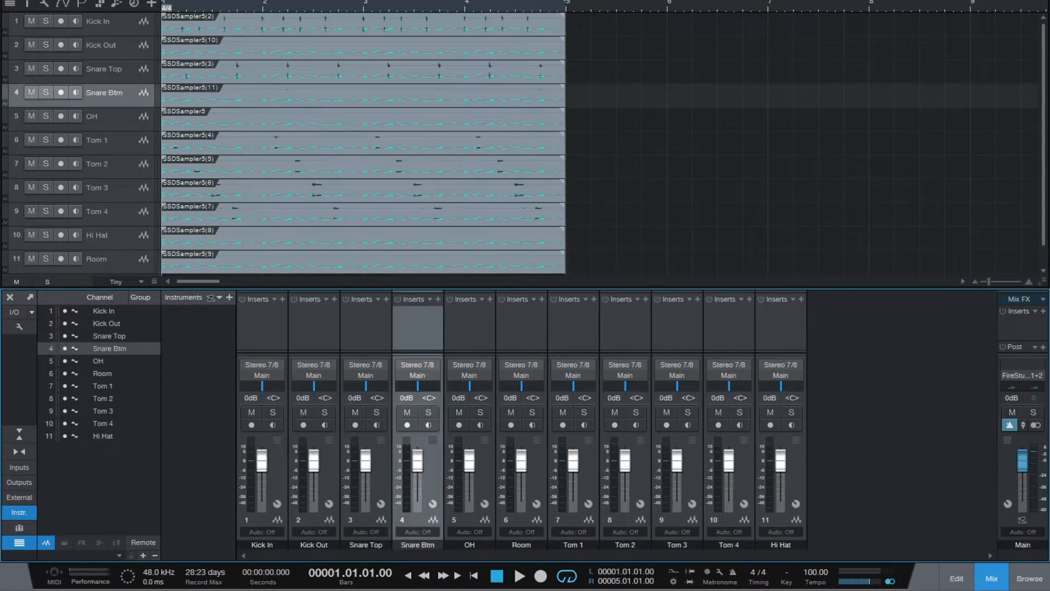
Step: Move the Tom 1 to Tom 4 and Hi Hat channels together between Snare Btm and OH
left_click(573, 328)
left_click(781, 328, "shift")
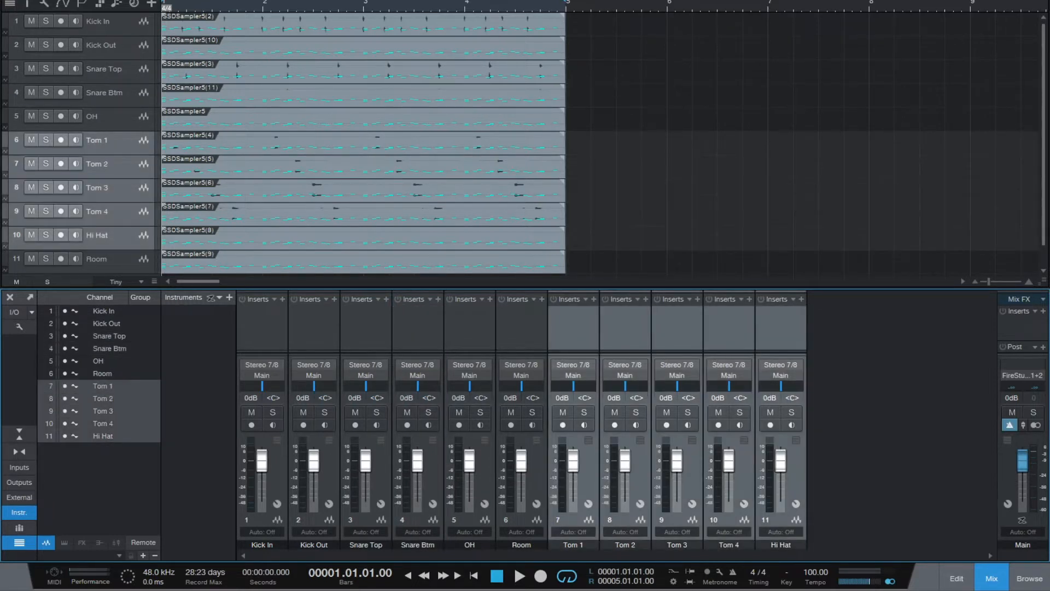
left_click_drag(780, 328, 459, 328)
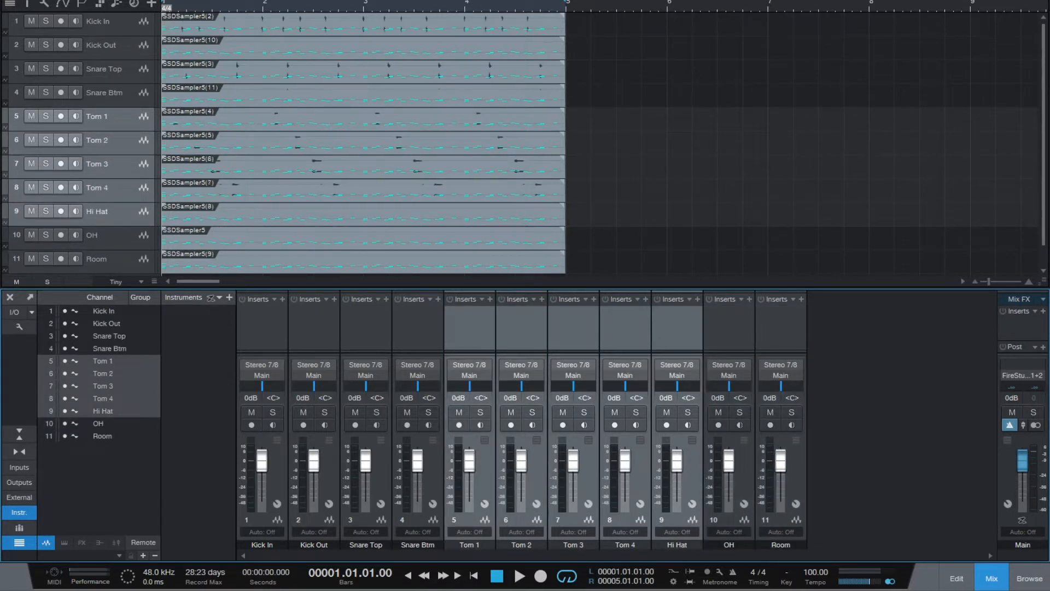
Step: Add a bus for all eleven drum channels and name it Drums
left_click(262, 328)
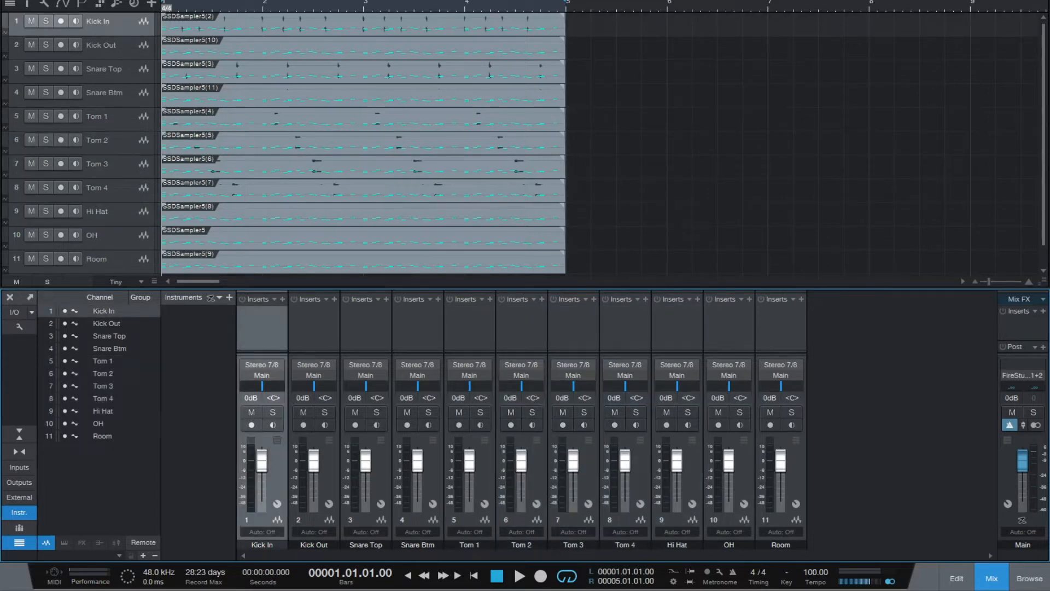
key("ctrl+a")
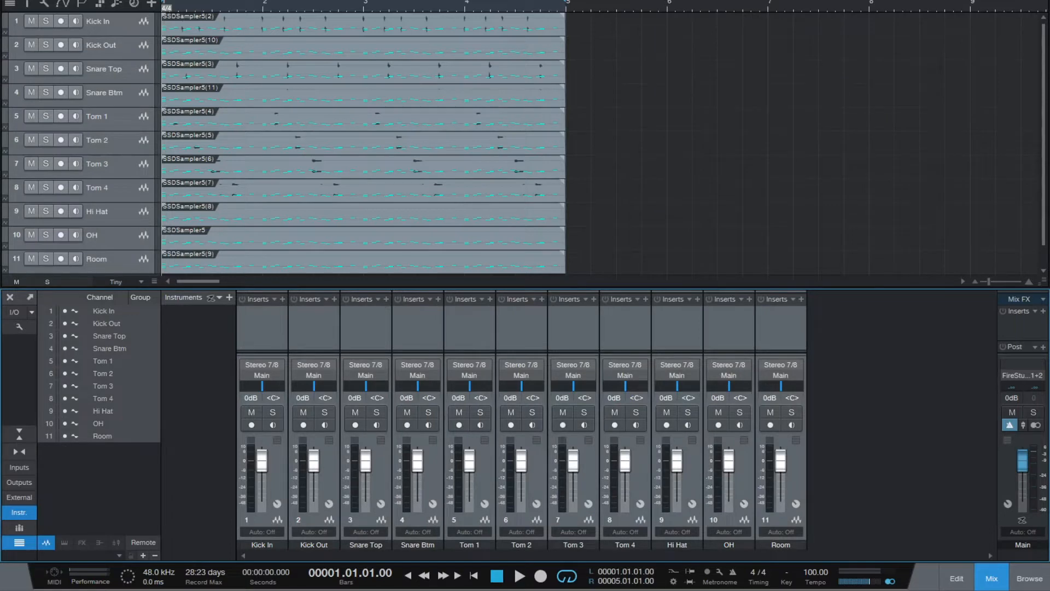
right_click(798, 294)
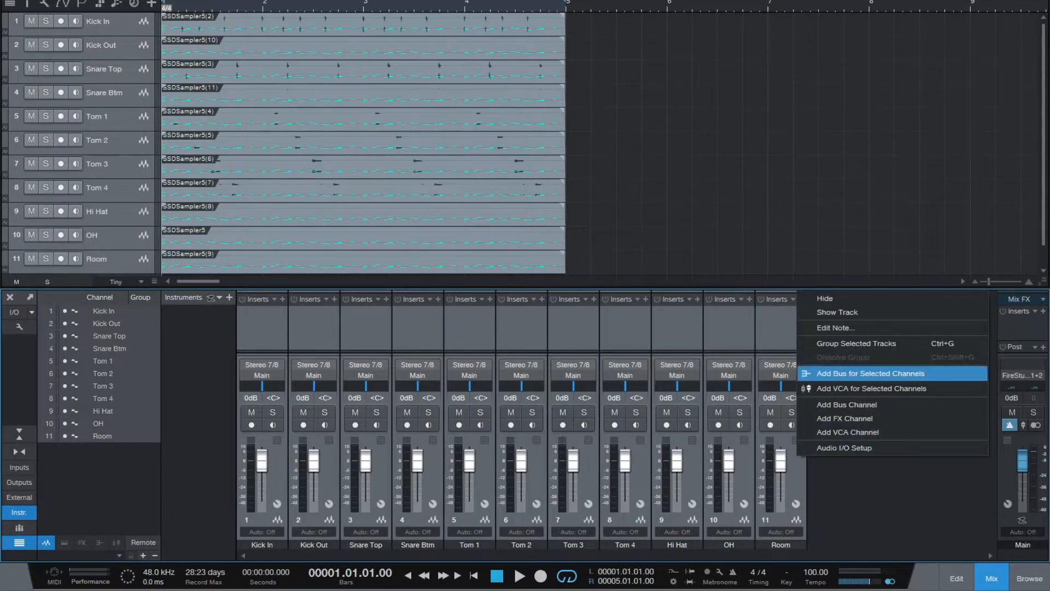
left_click(869, 373)
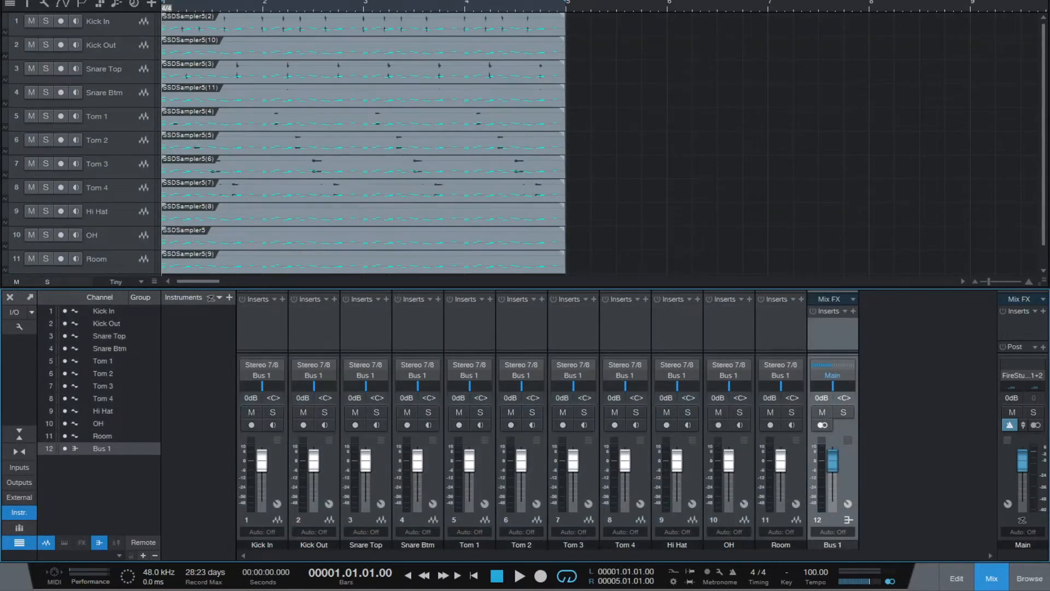
double_click(832, 545)
type("Drums")
key("Return")
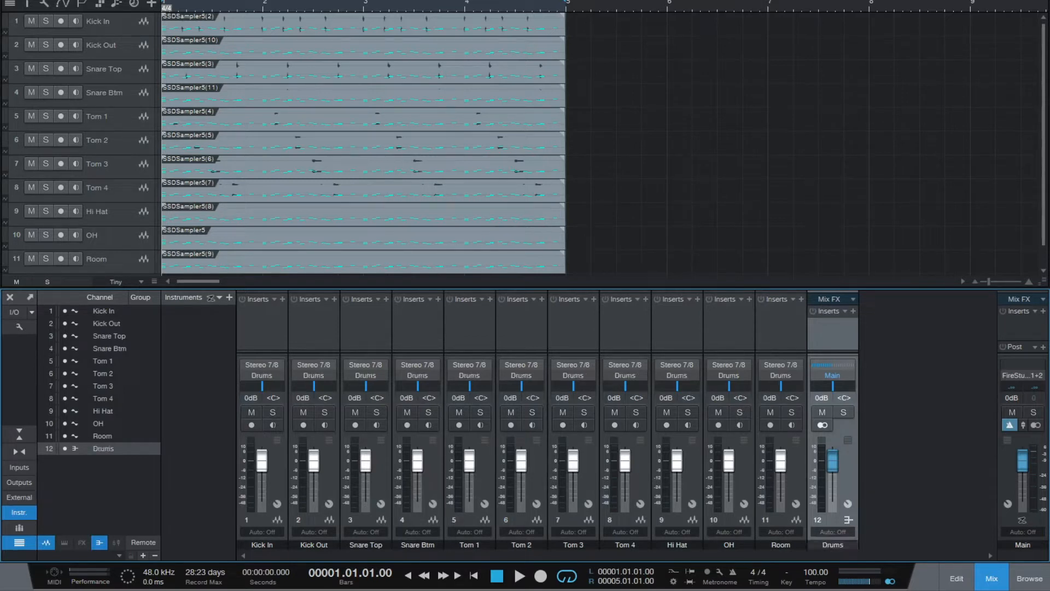
Step: Add a bus for the Snare Top and Snare Btm channels and name it Snare
left_click(365, 545)
left_click(435, 317, "shift")
right_click(436, 314)
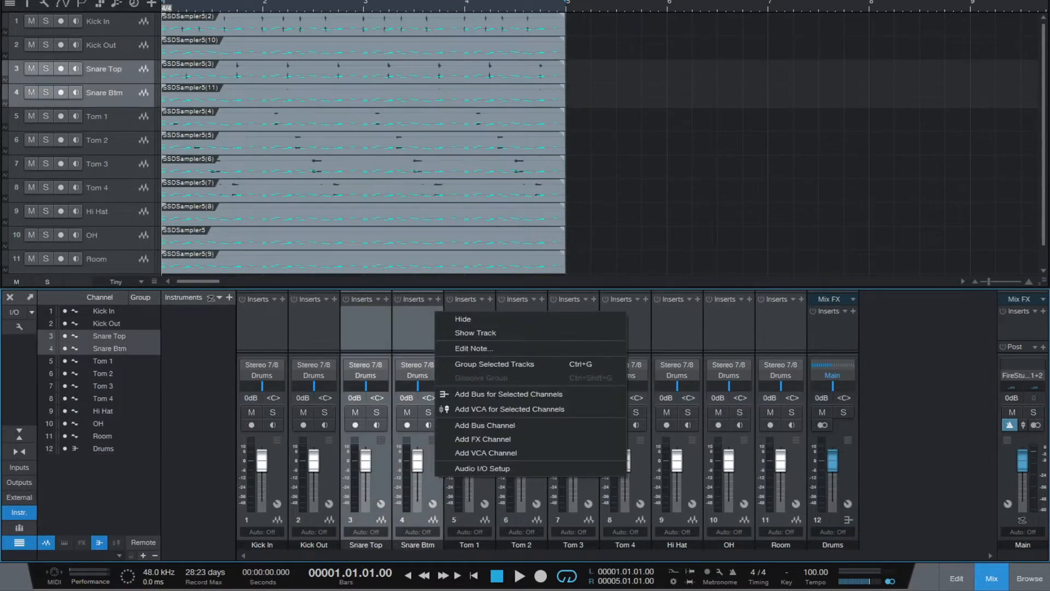
left_click(509, 394)
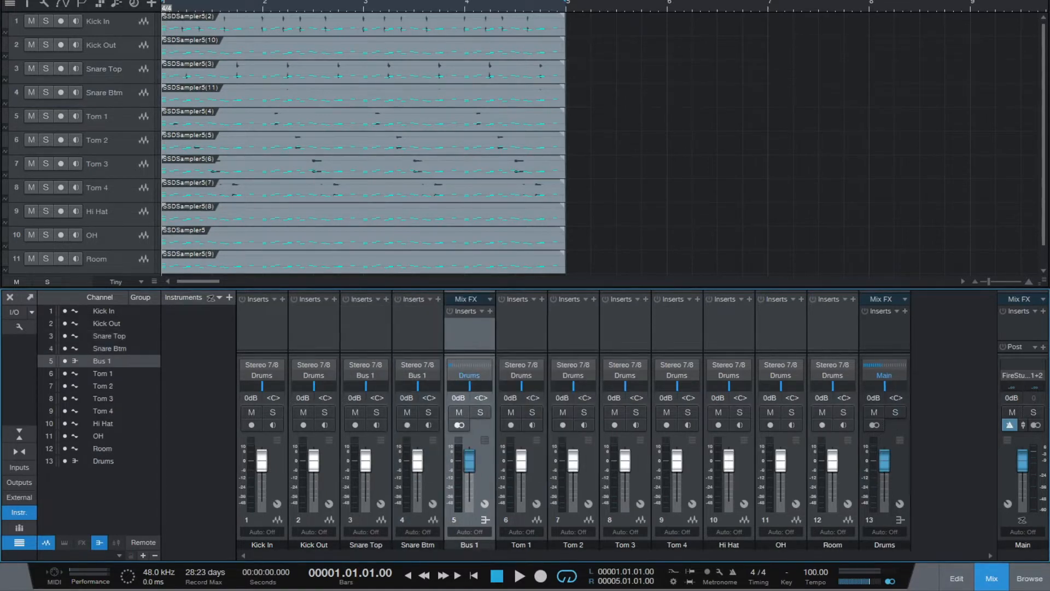
double_click(469, 545)
type("Snare")
key("Return")
Step: Add a bus for the Kick In and Kick Out channels and name it Kick
left_click(262, 545)
left_click(314, 545, "shift")
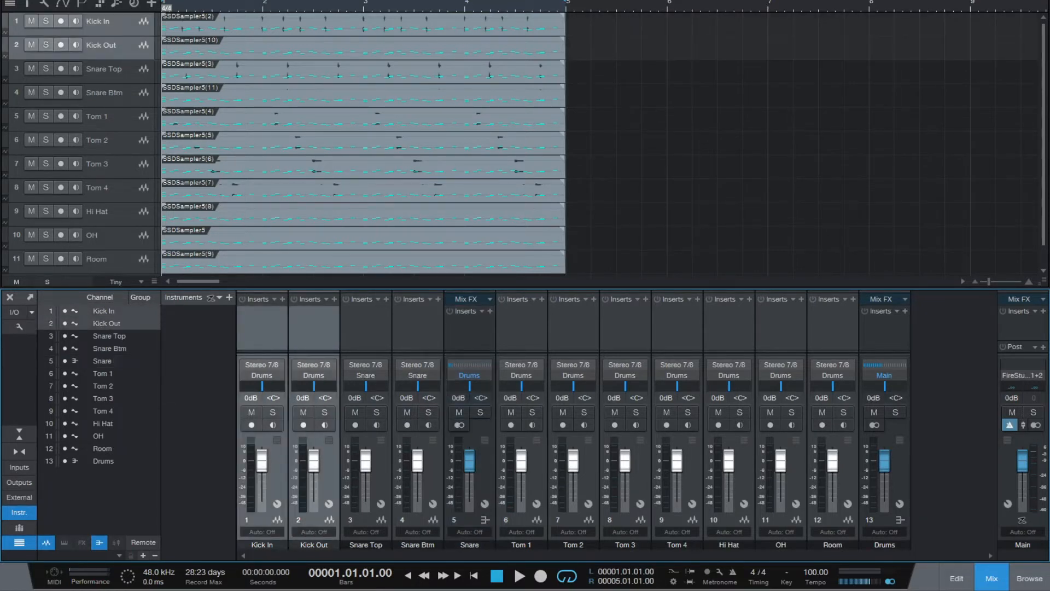
right_click(278, 292)
left_click(360, 391)
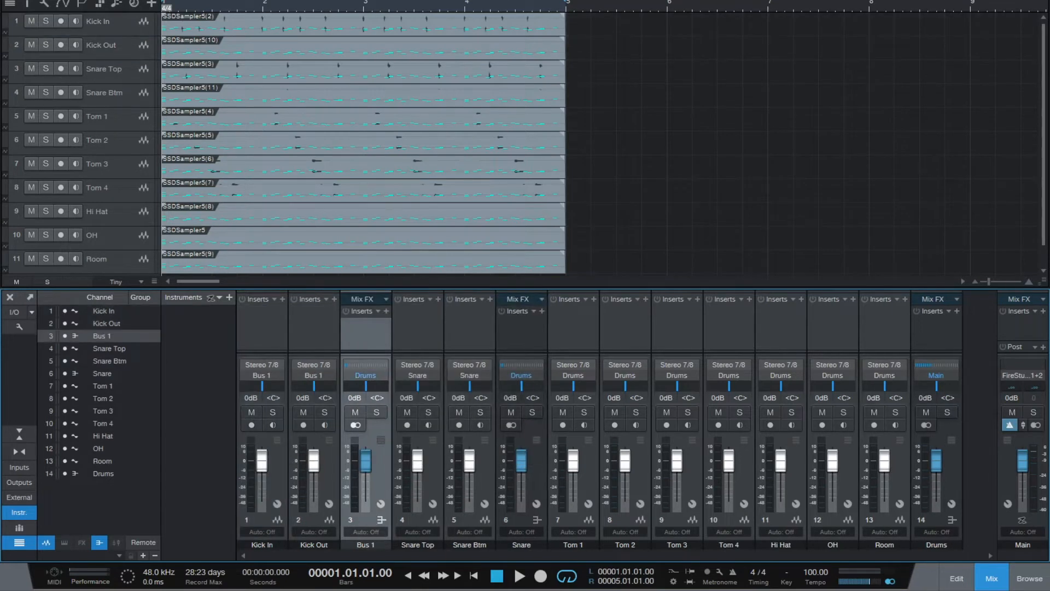
double_click(366, 545)
type("Kick")
key("Return")
Step: Add a bus for the Tom 1 to Tom 4 channels and name it Toms
left_click(573, 544)
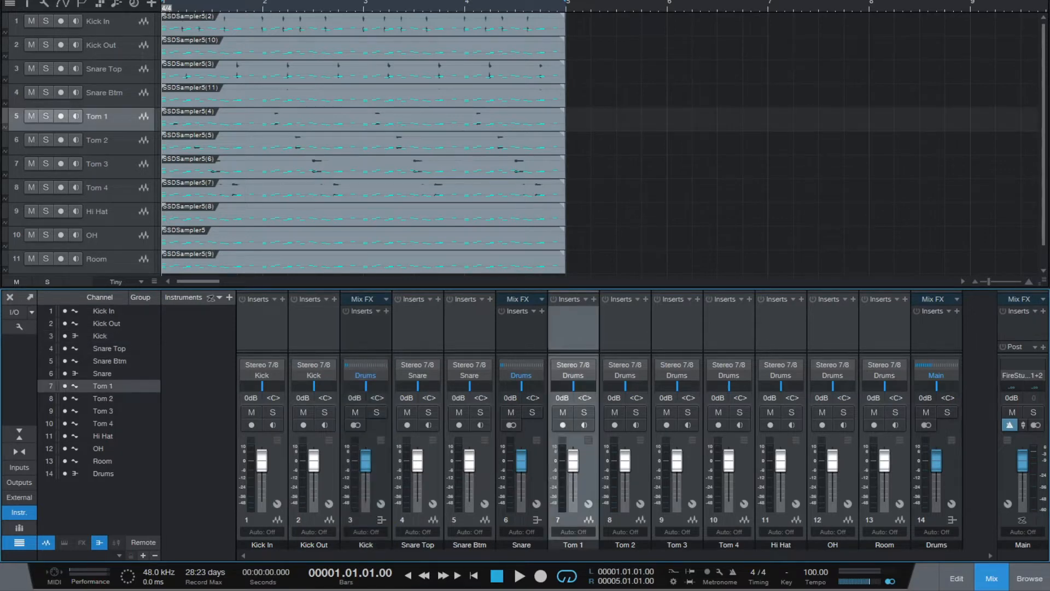
left_click(729, 545, "shift")
right_click(748, 313)
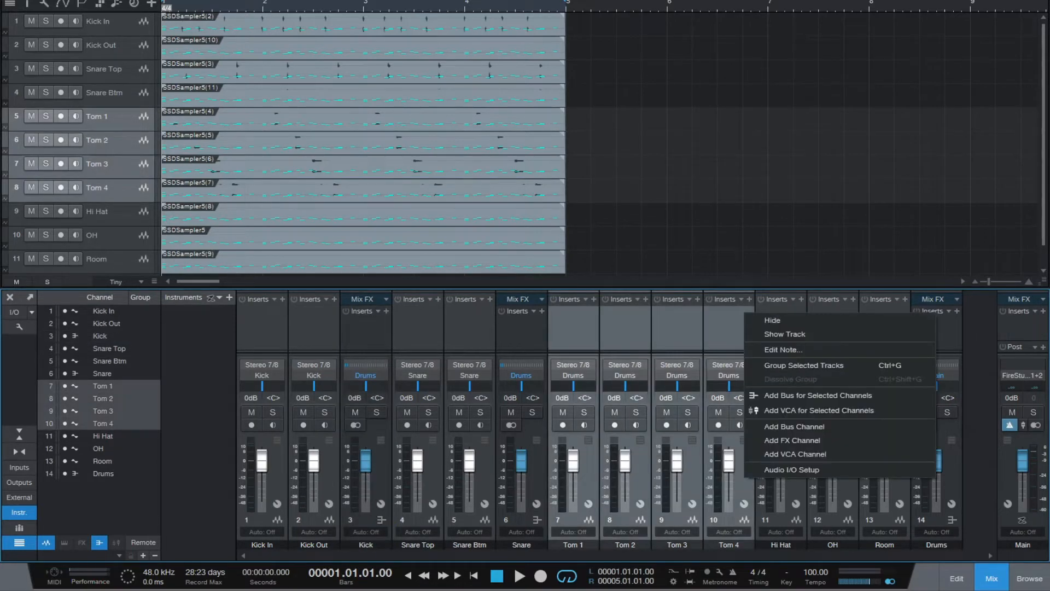
left_click(842, 393)
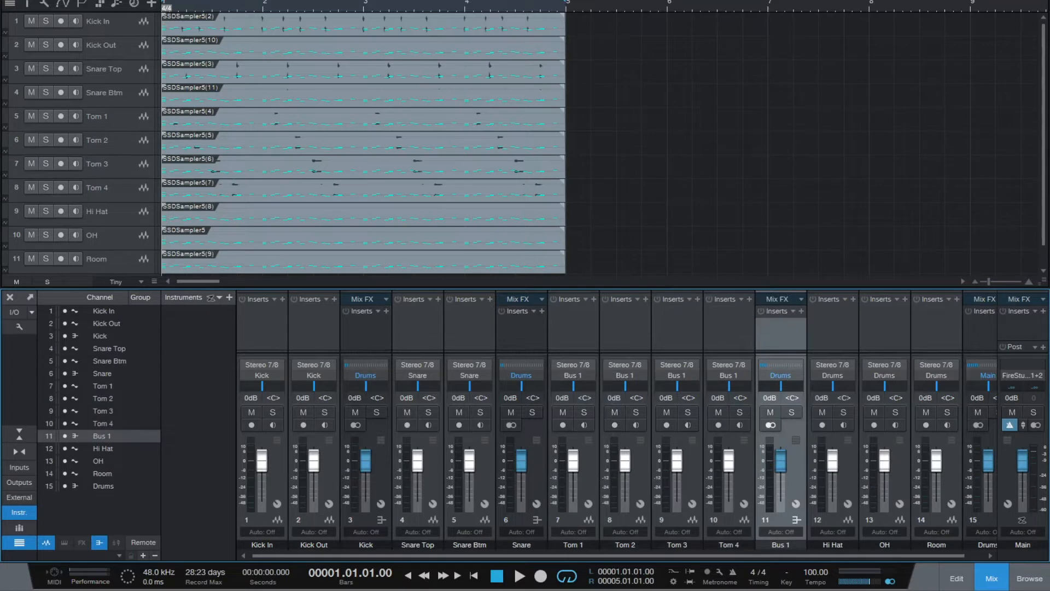
double_click(780, 544)
type("Toms")
key("Return")
Step: Add OH and Room to the channel selection and insert Pro EQ on all selected microphone channels, leaving out the buses
mouse_move(782, 556)
left_mouse_down()
mouse_move(799, 556)
mouse_move(782, 555)
left_mouse_up()
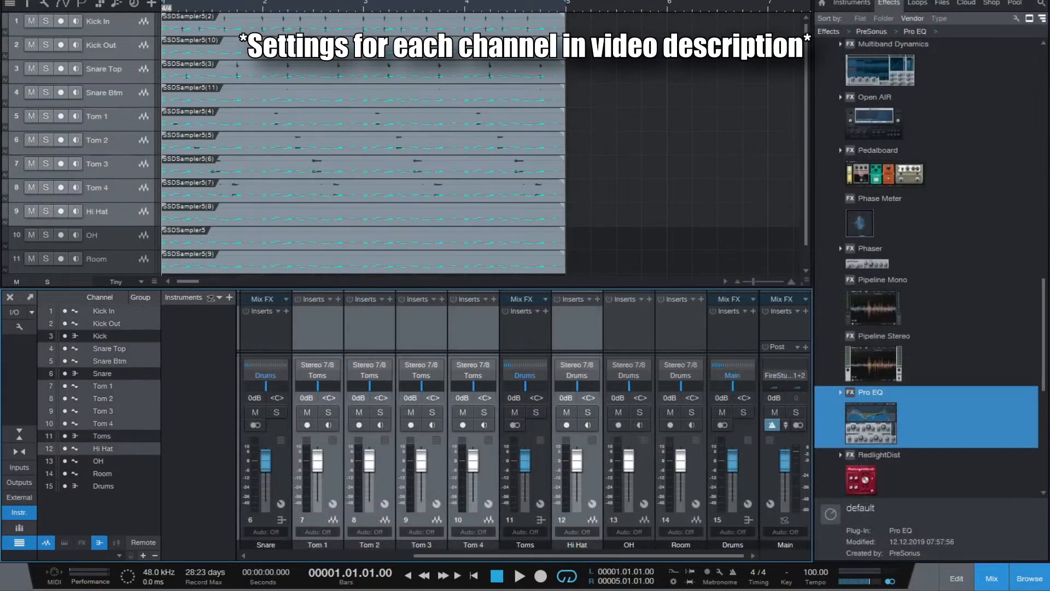
left_click(629, 545, "ctrl")
left_click(681, 545, "ctrl")
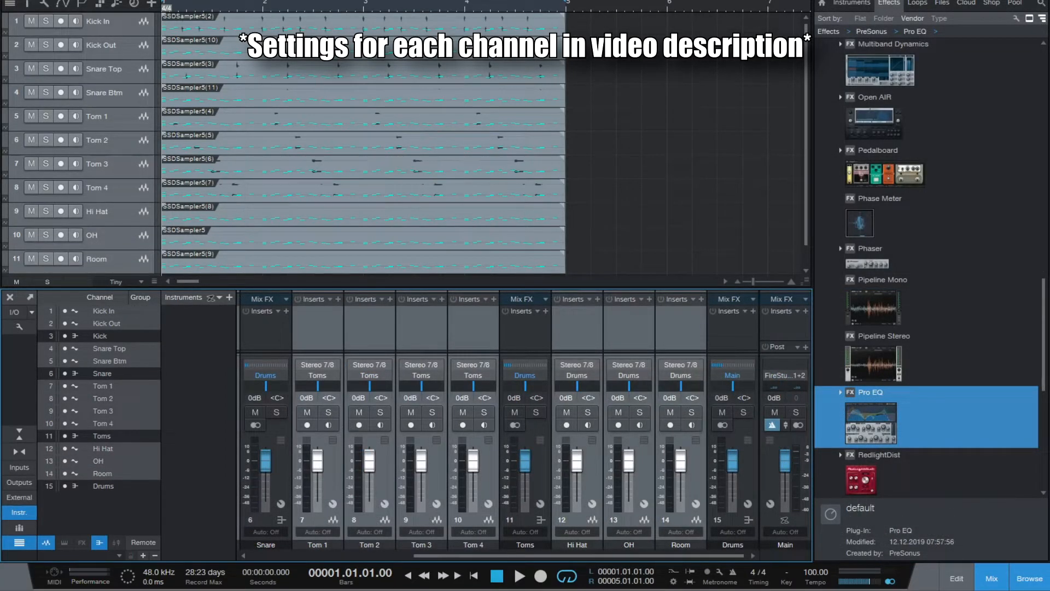
left_click_drag(870, 418, 679, 322)
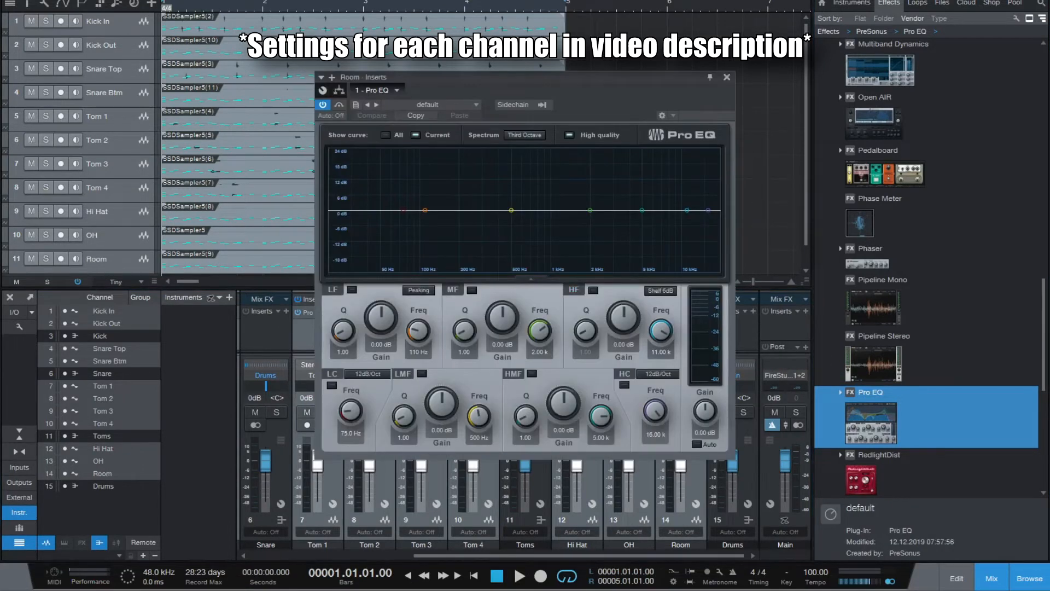
key("Escape")
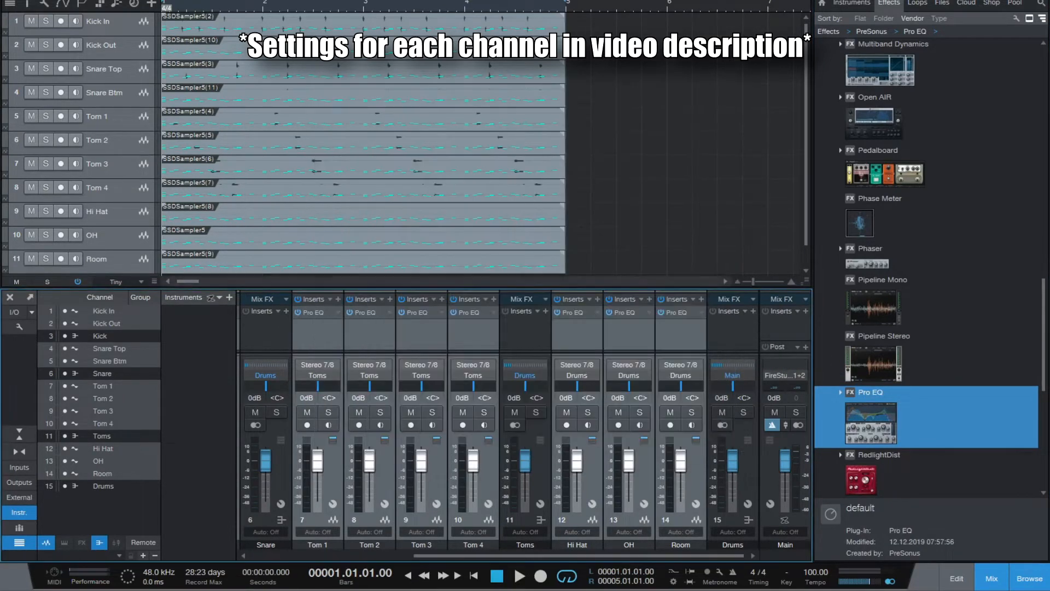
Step: Insert a Gate on the Kick In channel and cut the low-mid (LMF) band of its second Pro EQ
scroll(498, 419, "left", 5)
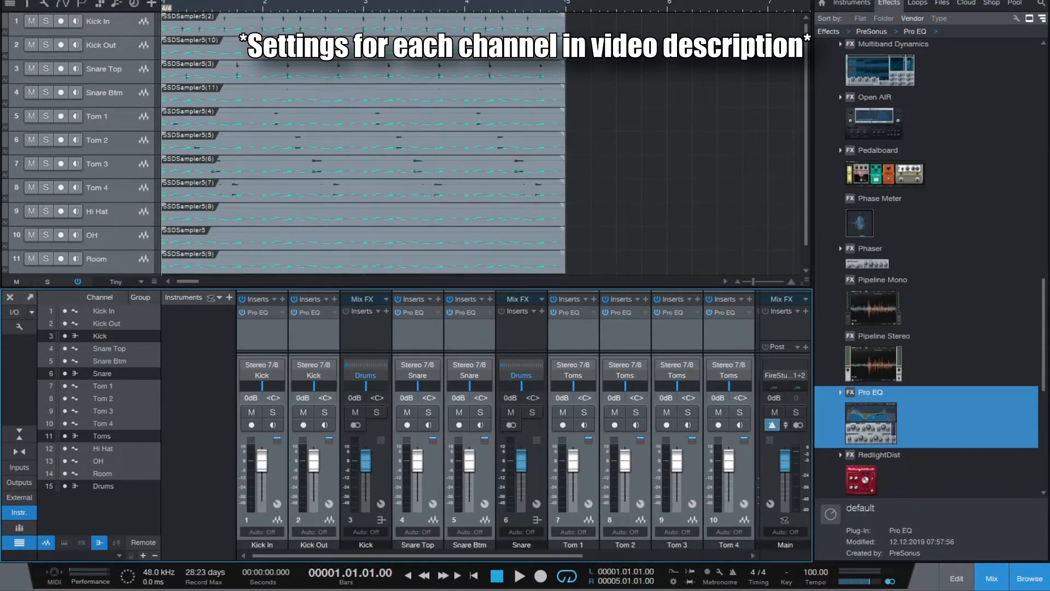
left_click(100, 311)
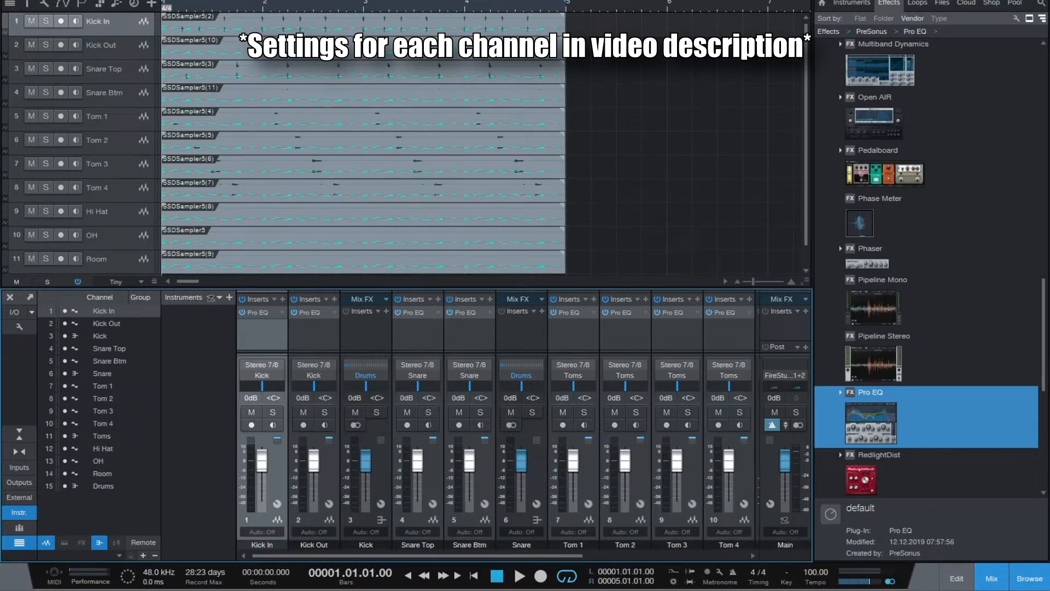
scroll(926, 268, "up", 8)
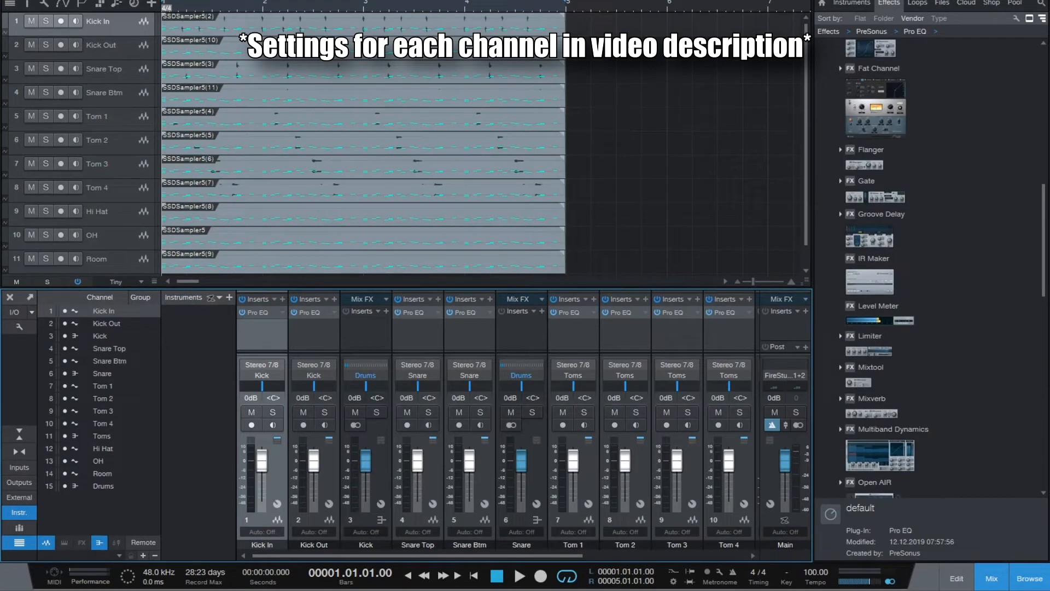
left_click_drag(866, 181, 252, 350)
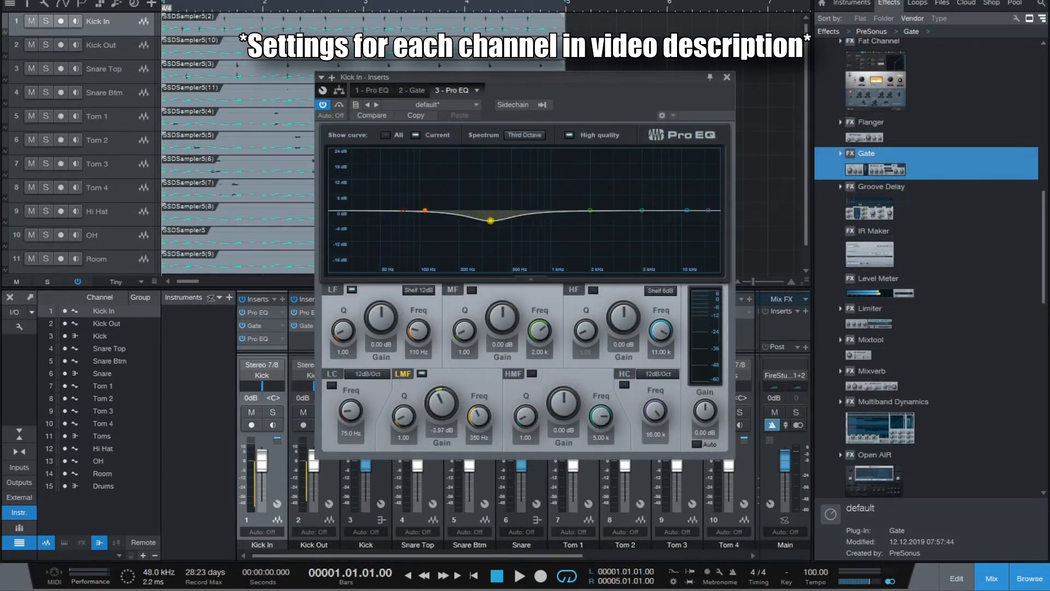
left_click_drag(441, 402, 441, 415)
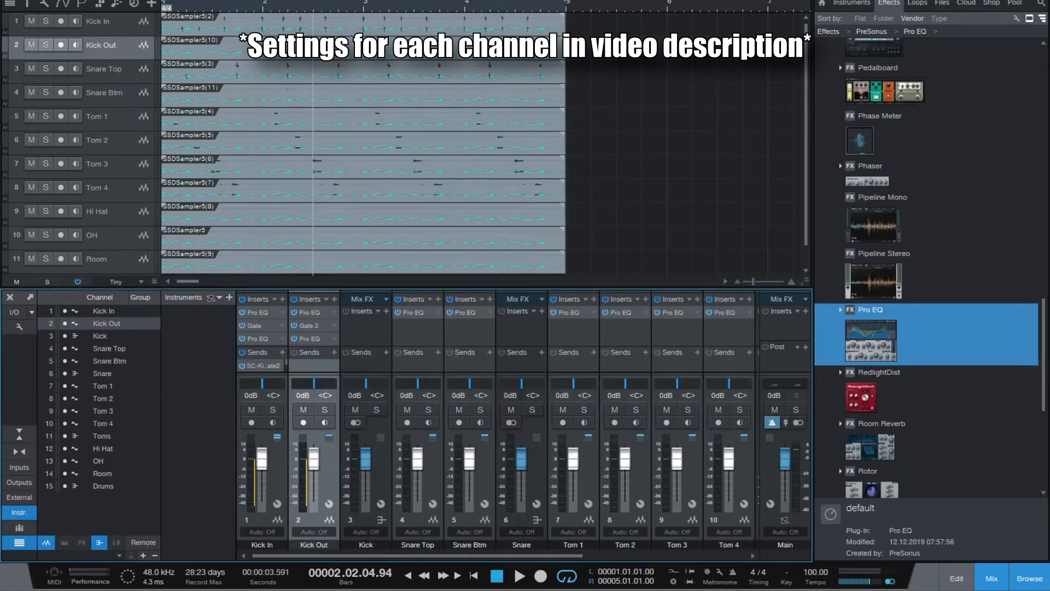
Step: Insert a Compressor on the Kick bus
scroll(926, 268, "up", 5)
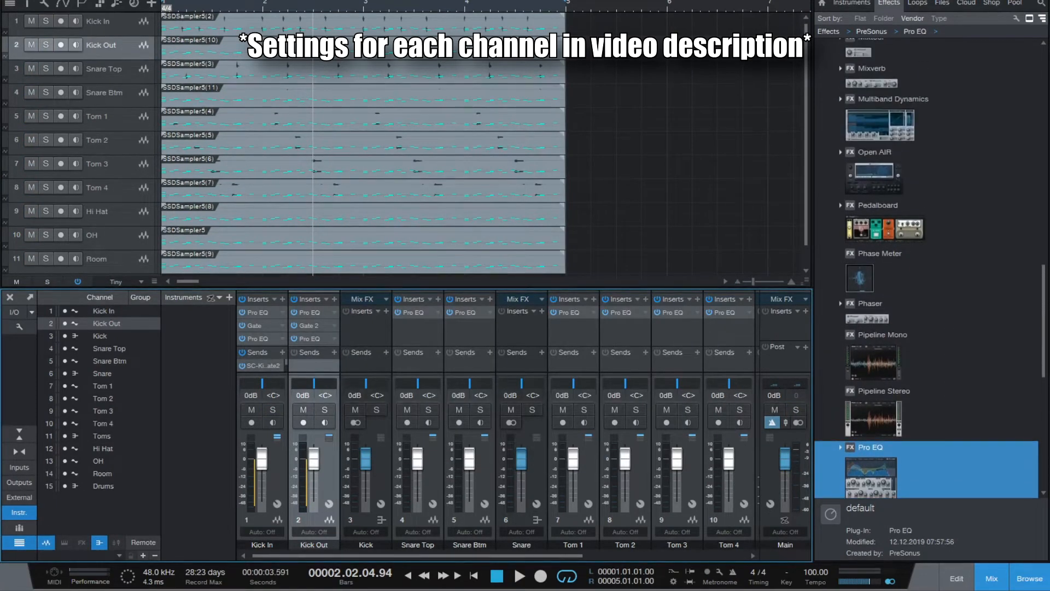
scroll(926, 268, "up", 11)
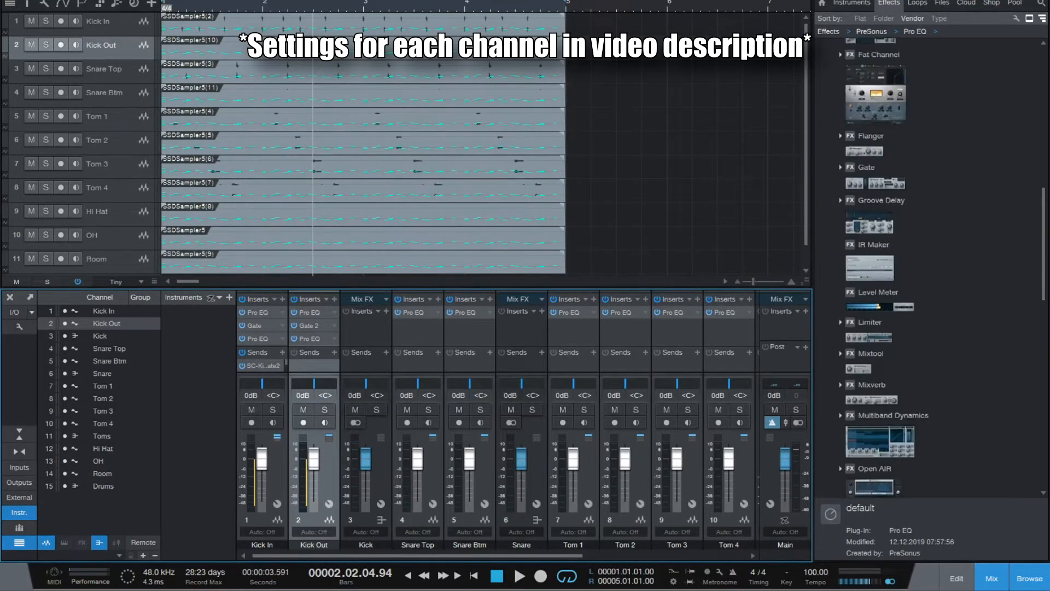
left_click_drag(879, 139, 370, 325)
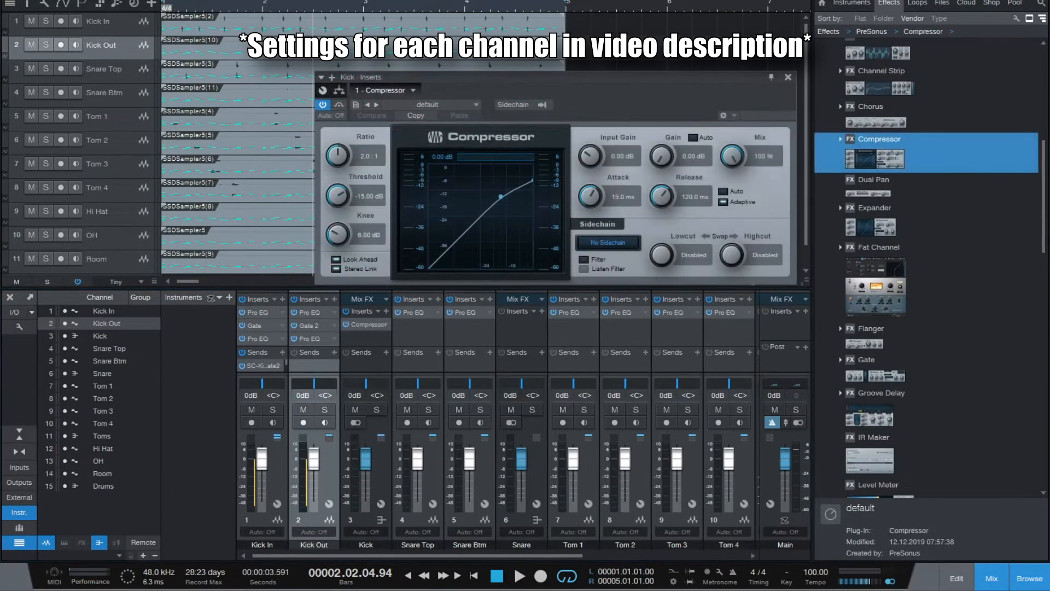
Step: Open the Drums presets of the Compressor on the Kick bus
left_click(428, 104)
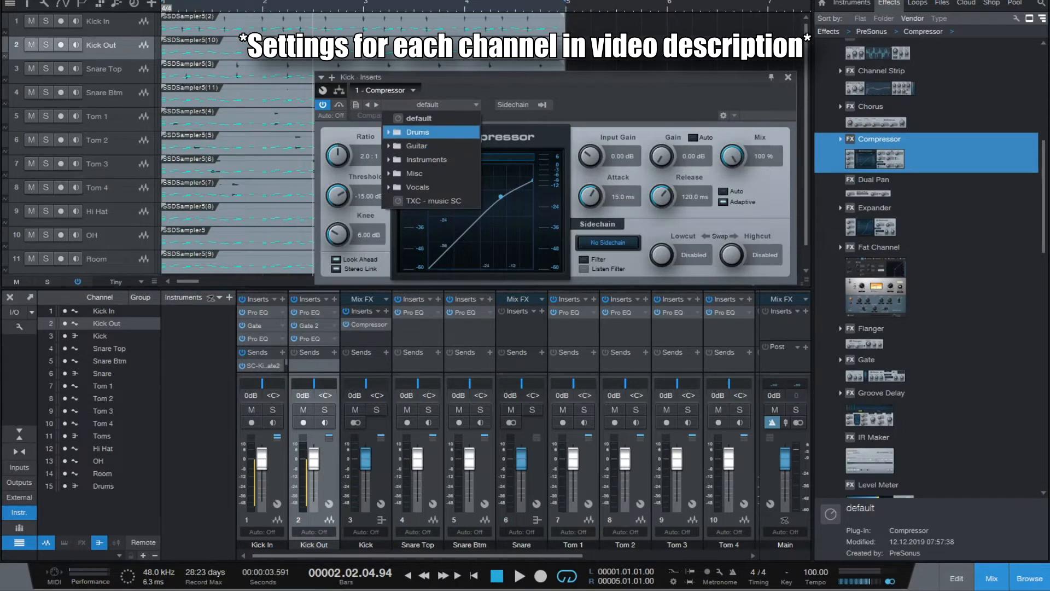
left_click(418, 132)
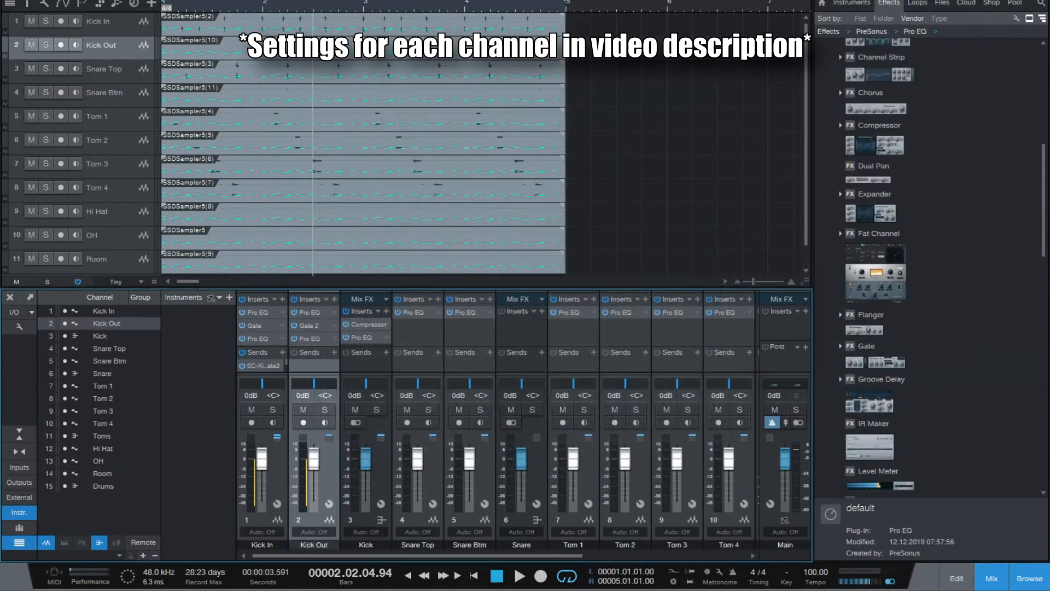
Step: Insert an Expander on the Snare Top channel and add a sidechain send from Snare Top to the Gate on Snare Btm
left_click_drag(874, 193, 417, 334)
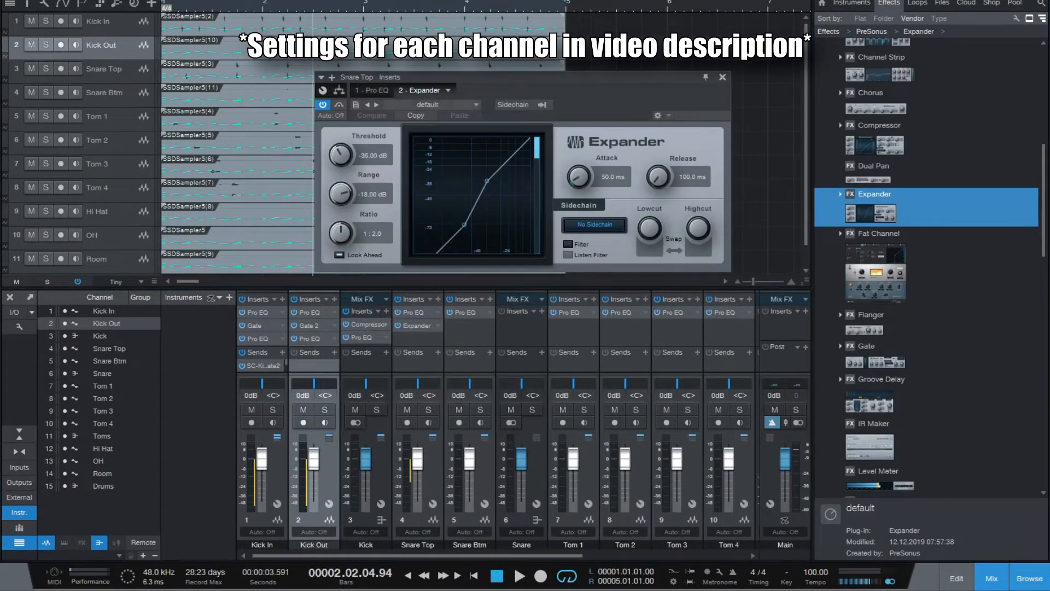
left_click(427, 104)
left_click(417, 132)
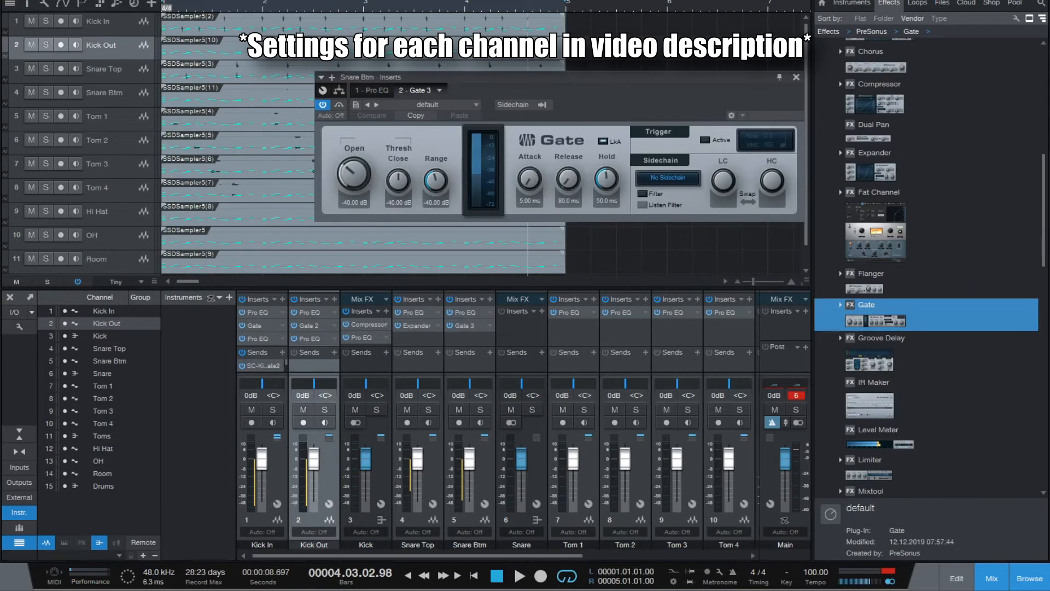
left_click(490, 352)
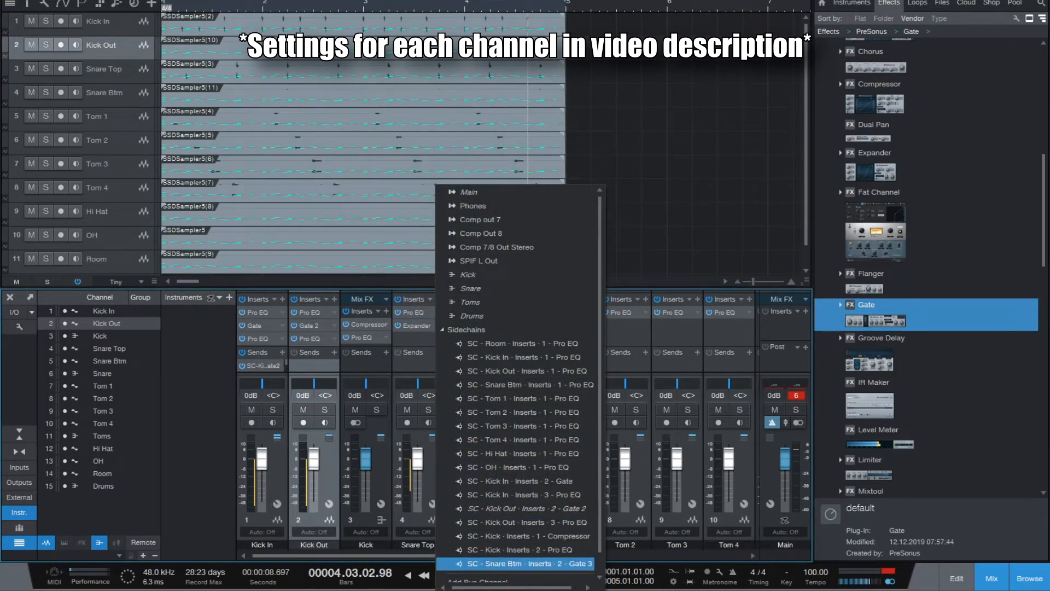
left_click(524, 564)
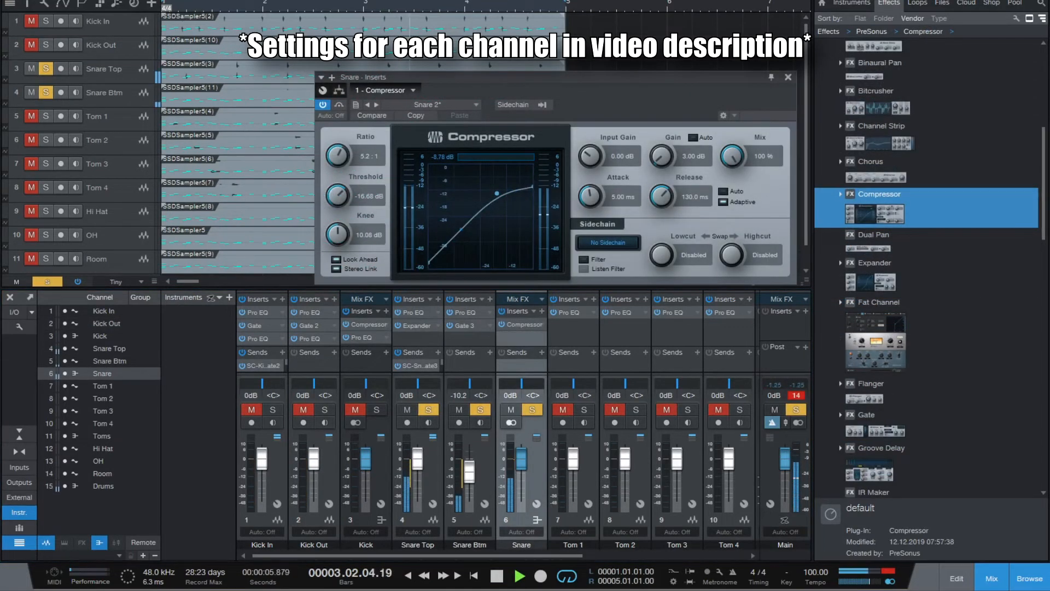
Step: Boost the HMF band of the Snare bus Pro EQ by about 2 dB at 5 kHz
key("ctrl+z")
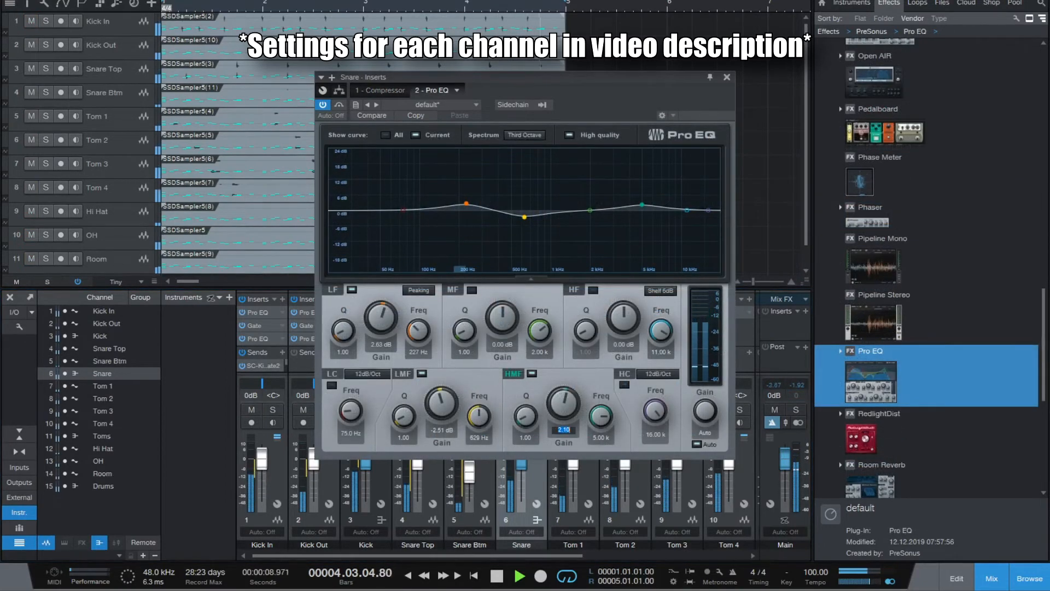
left_click_drag(564, 403, 564, 406)
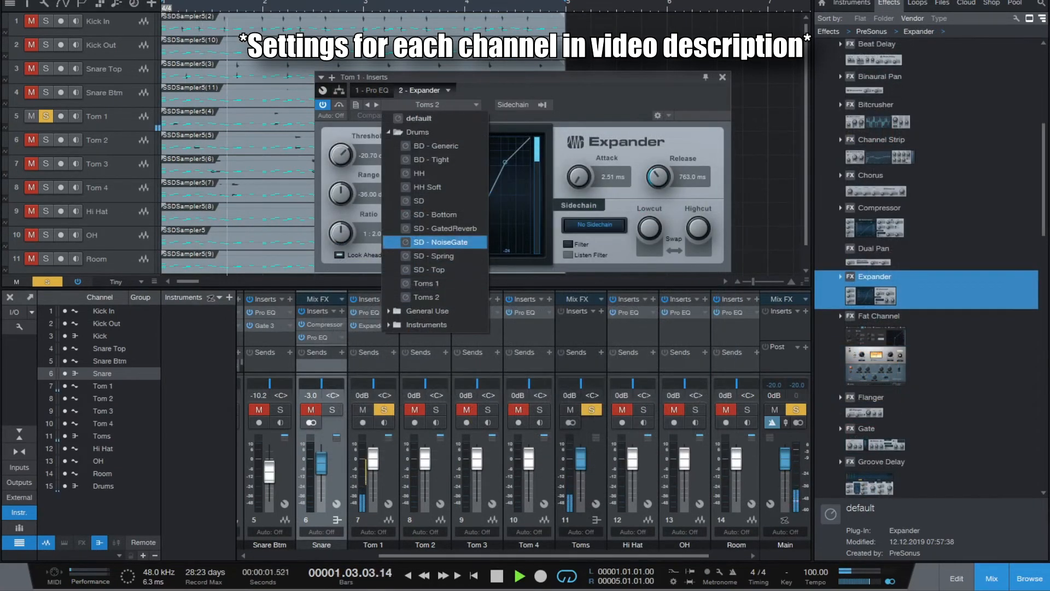
Step: Use the Toms 2 preset for the Tom 1 Expander, then insert a Compressor after it and open its Drums presets
left_click(432, 242)
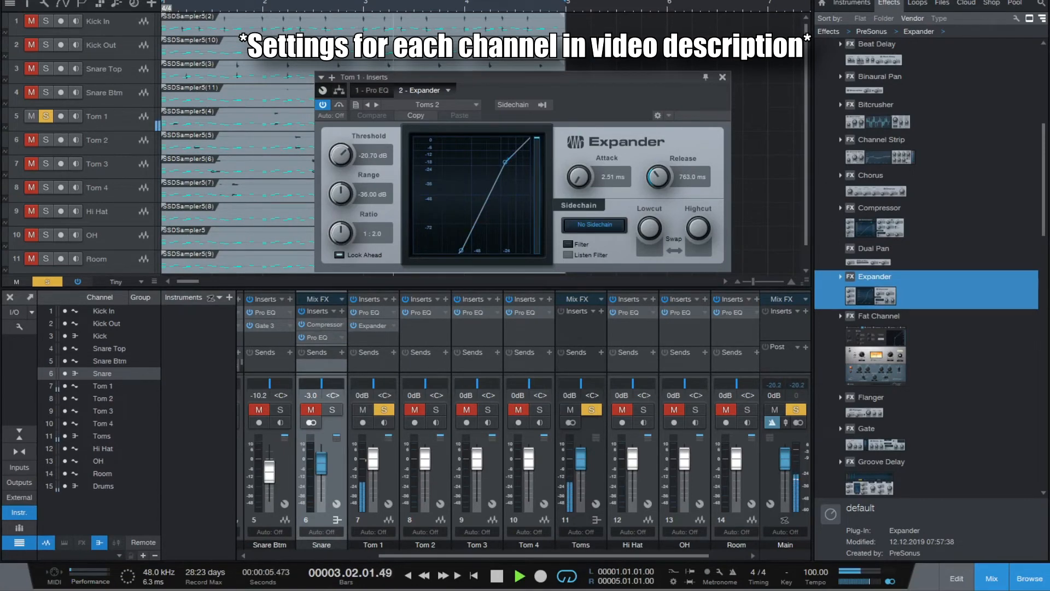
left_click_drag(879, 208, 372, 339)
left_click(427, 105)
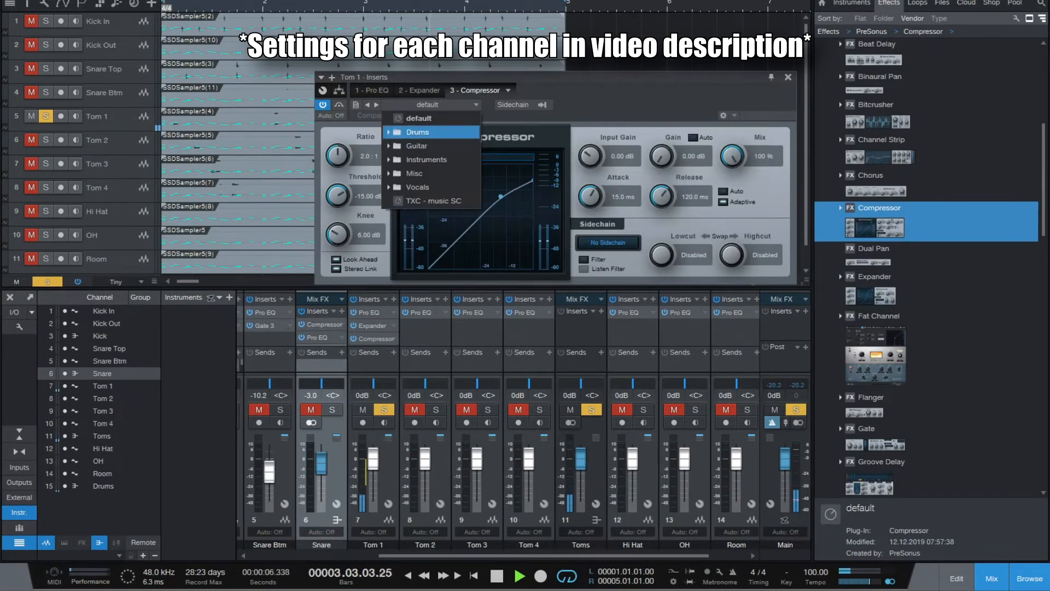
left_click(418, 131)
Step: Cut the LMF band of Tom 1's second Pro EQ by about 14.5 dB at 351 Hz with a Q of about 2.6
scroll(432, 301, "down", 2)
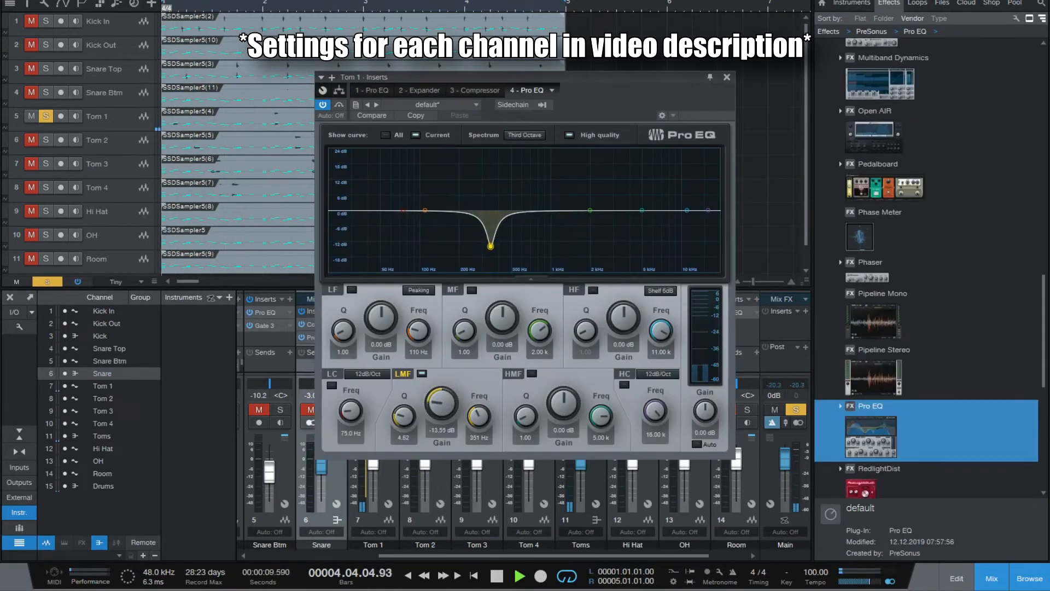
left_click_drag(490, 246, 491, 249)
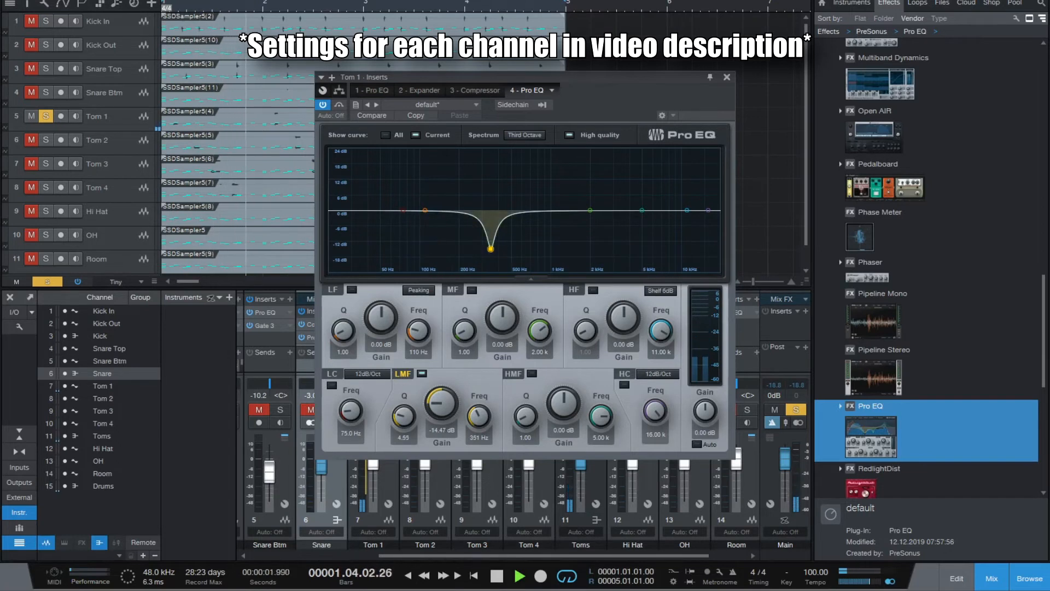
scroll(490, 248, "down", 5)
scroll(490, 249, "down", 2)
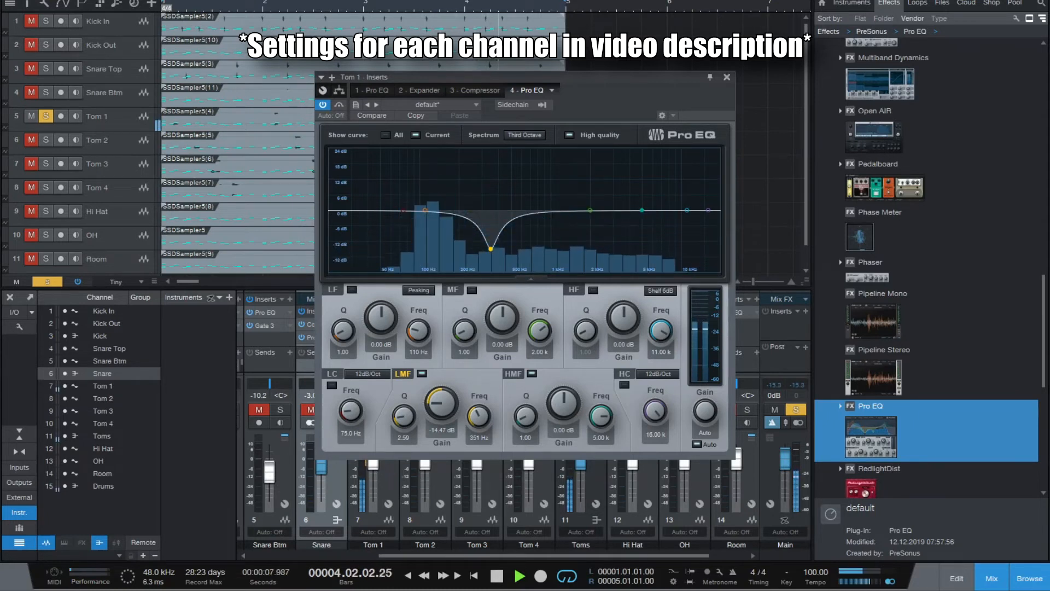
Step: Boost the HMF band of Tom 1's second Pro EQ by about 2.9 dB and make its LF band a 12 dB shelf at 130 Hz
left_click_drag(642, 210, 642, 203)
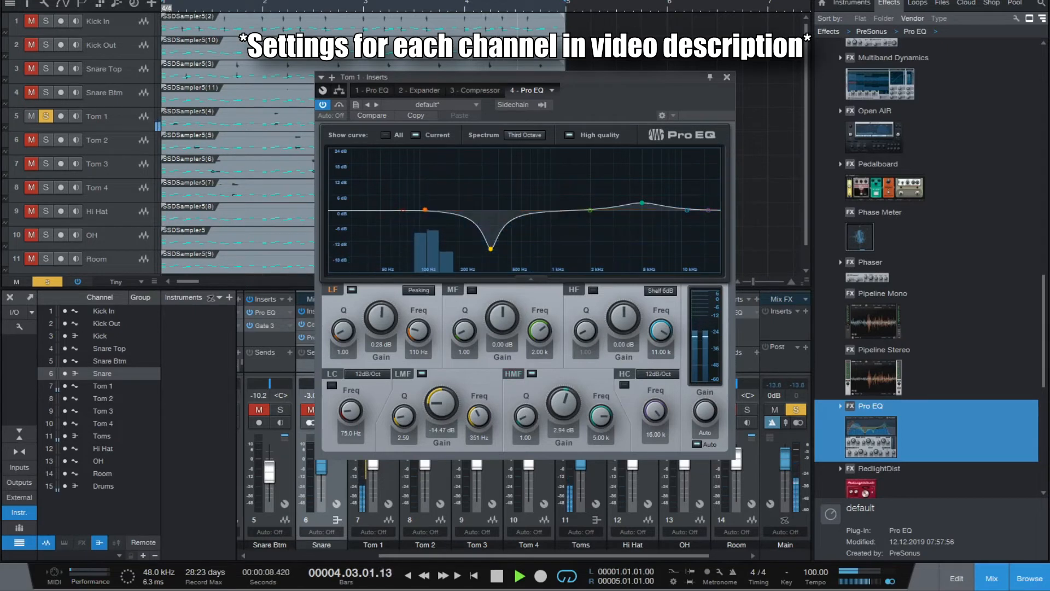
left_click_drag(425, 210, 434, 209)
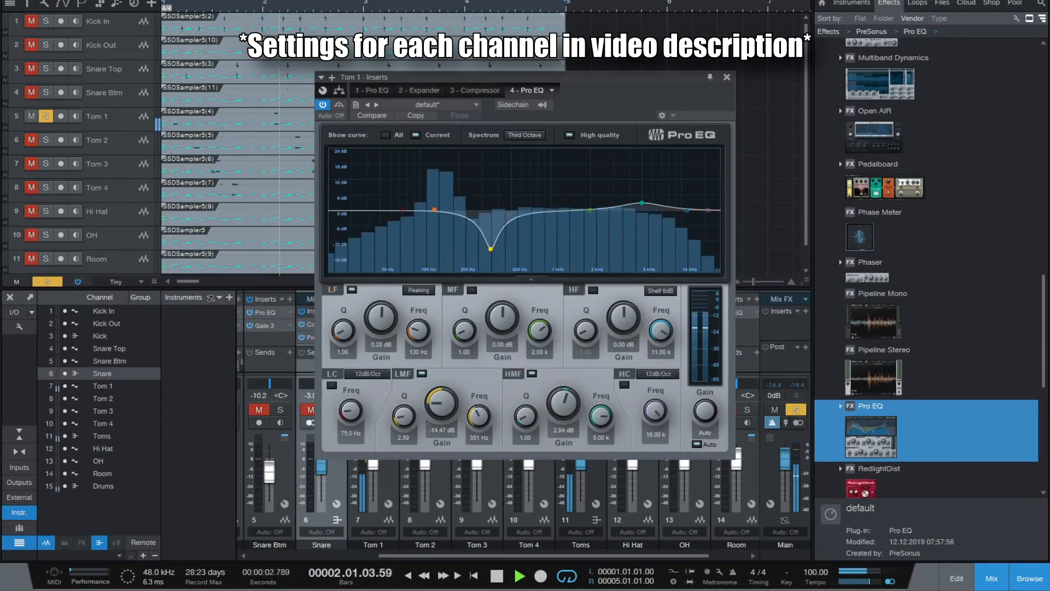
left_click(418, 290)
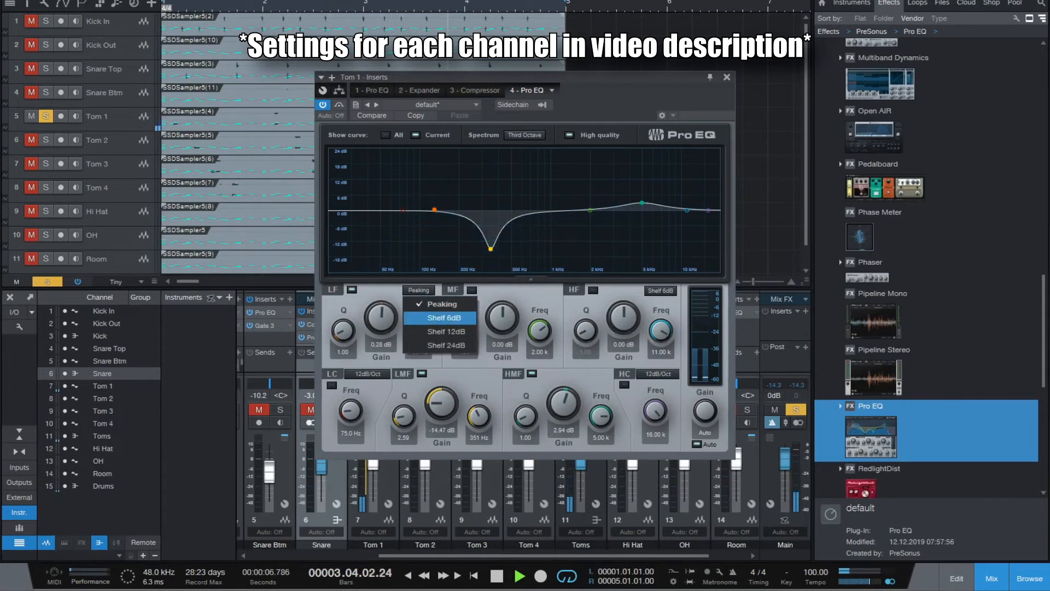
left_click(447, 331)
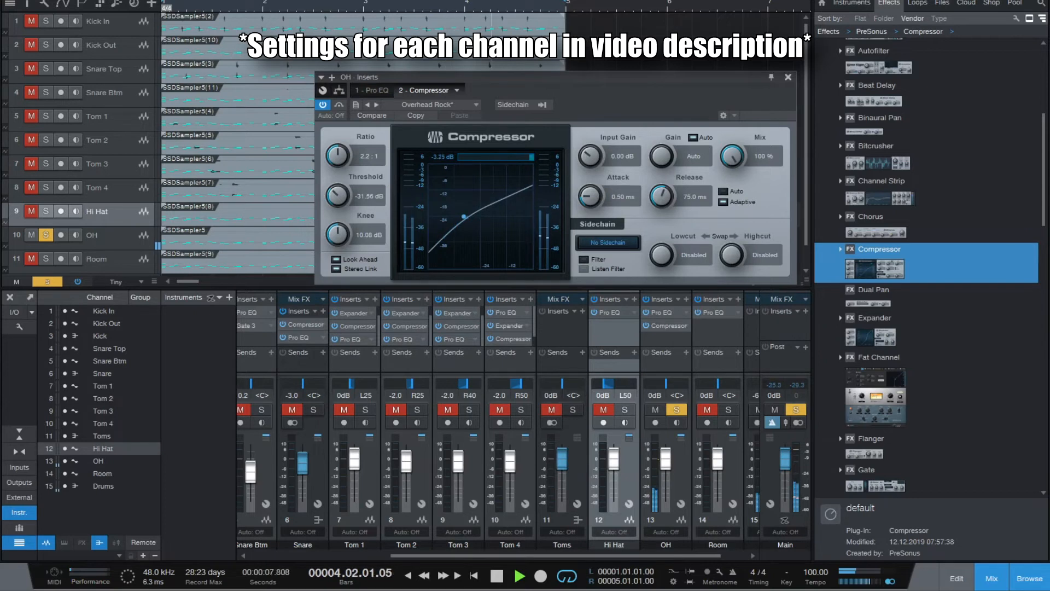
Step: Insert a second Pro EQ on the OH channel after its Compressor and enable its HF band, entering 8 for the frequency
left_click(789, 77)
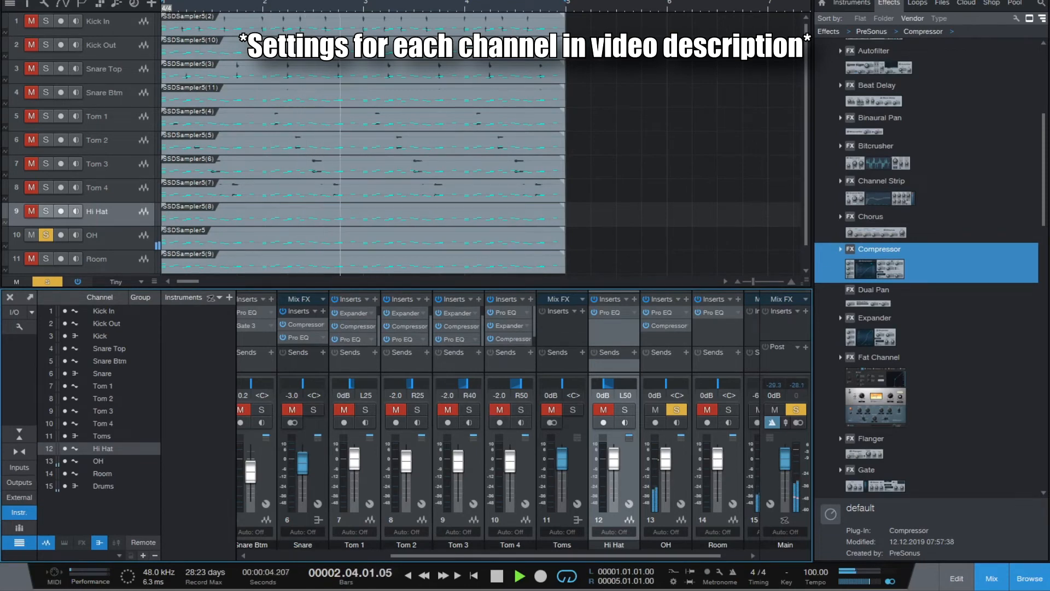
scroll(929, 263, "down", 5)
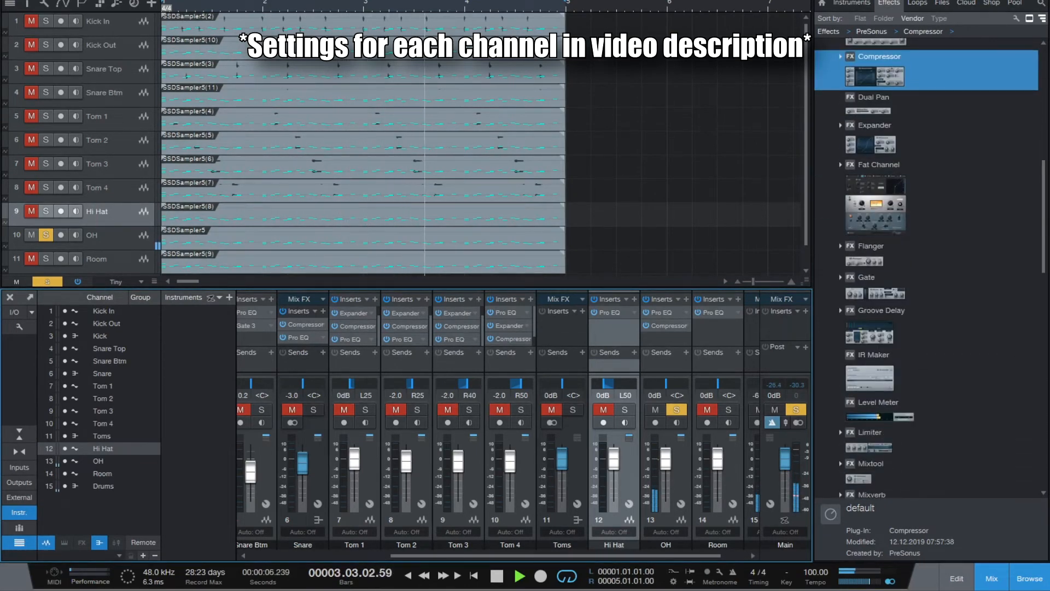
scroll(929, 262, "down", 9)
scroll(929, 263, "down", 5)
left_click_drag(870, 366, 669, 350)
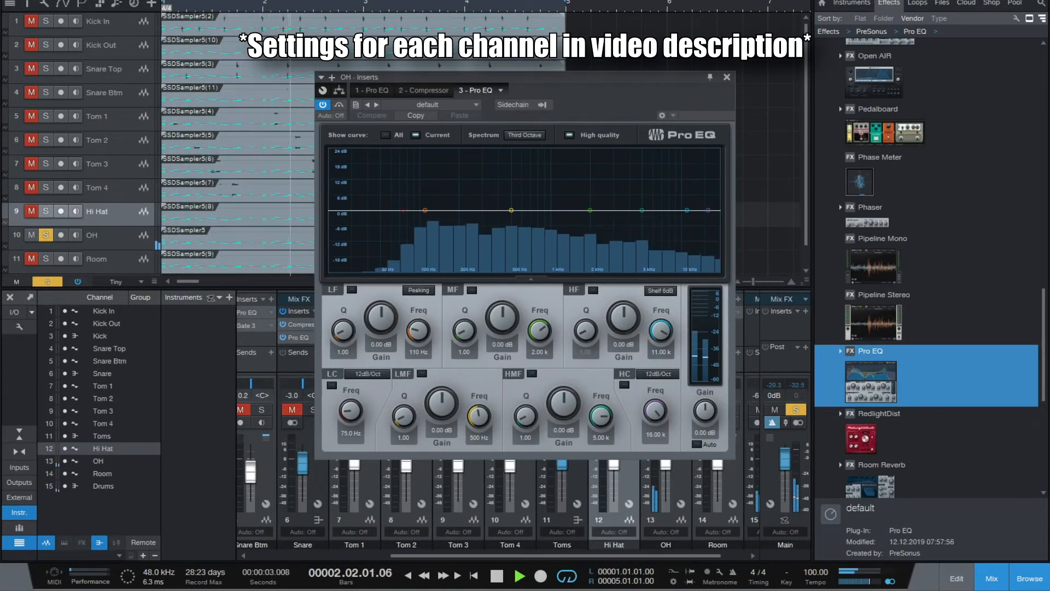
left_click(593, 290)
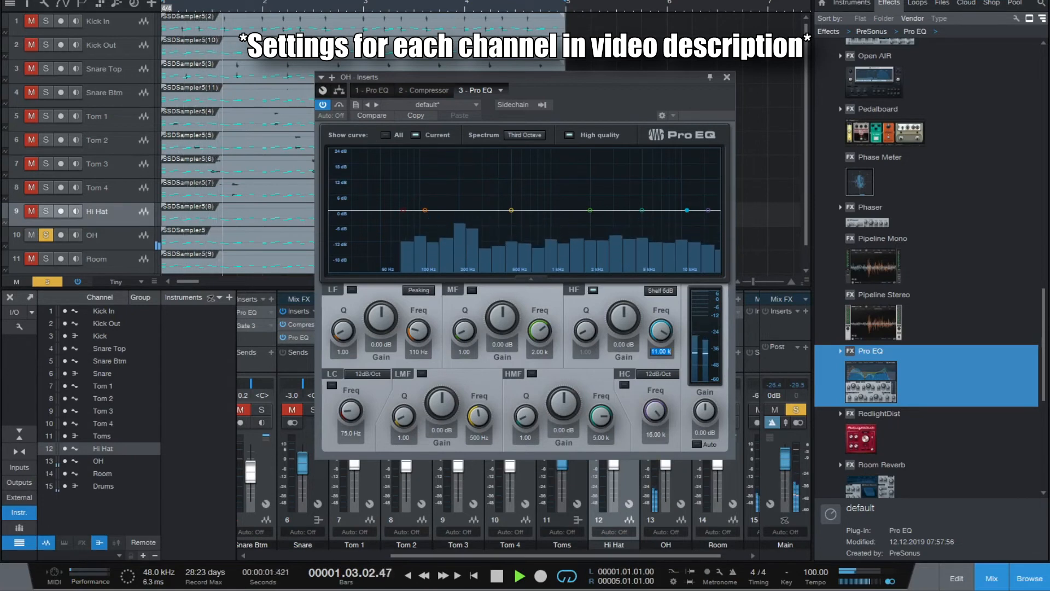
type("8")
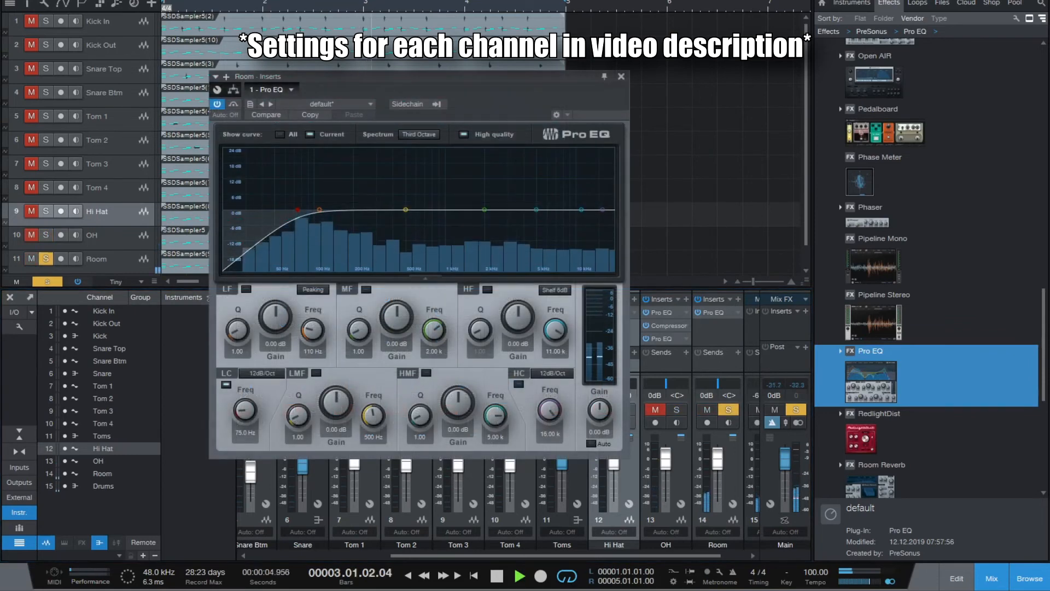
Step: Set the low cut of the Room channel's Pro EQ to 200 Hz and lower its HF band frequency
left_click(245, 431)
type("200")
key("Return")
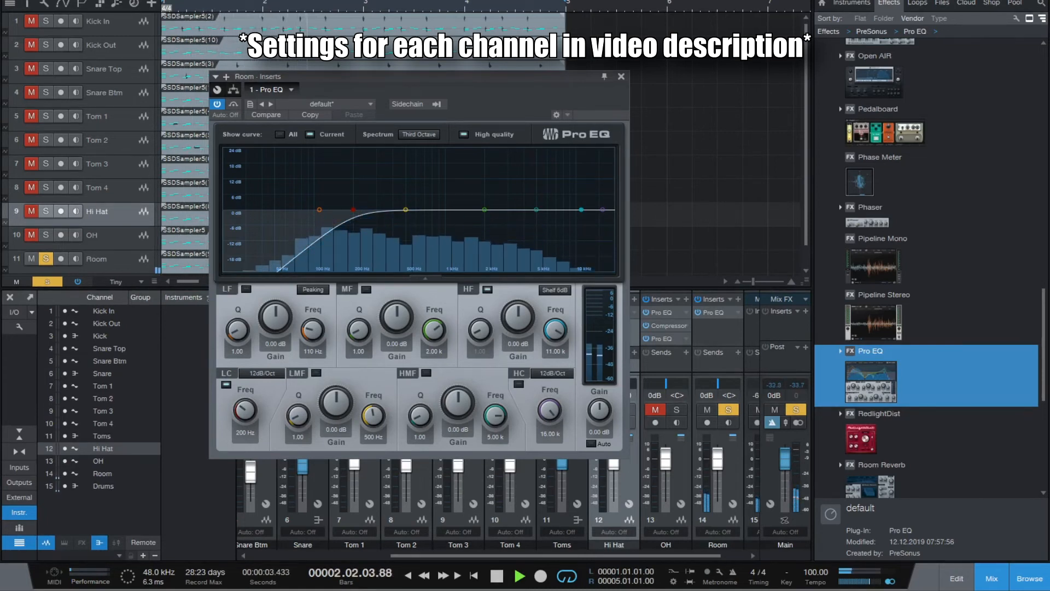
left_click_drag(555, 330, 555, 340)
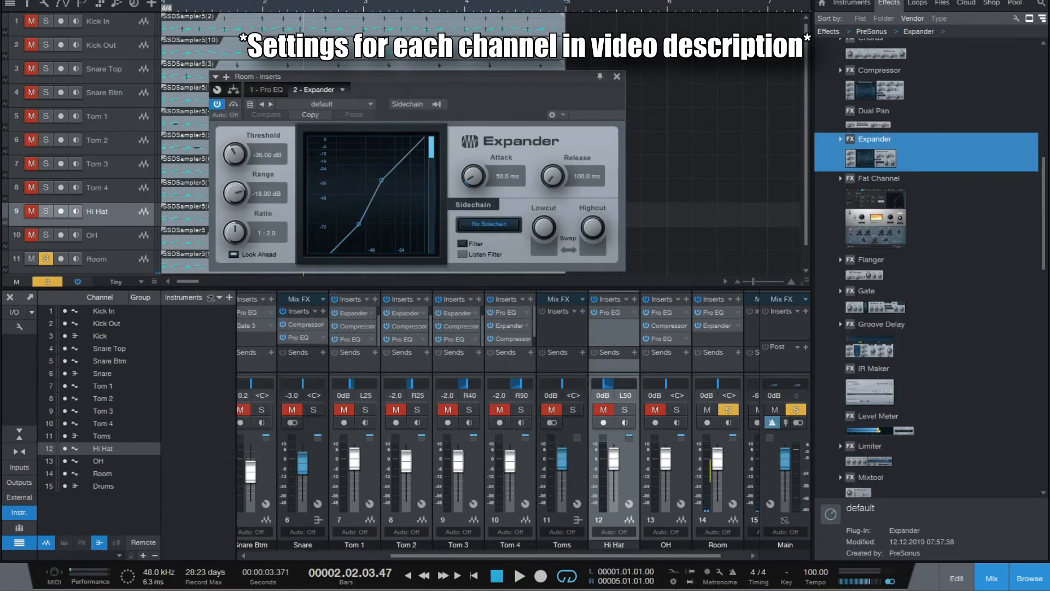
Step: Add a sidechain send from the Snare bus to the Expander on the Room channel
left_click_drag(656, 556, 567, 556)
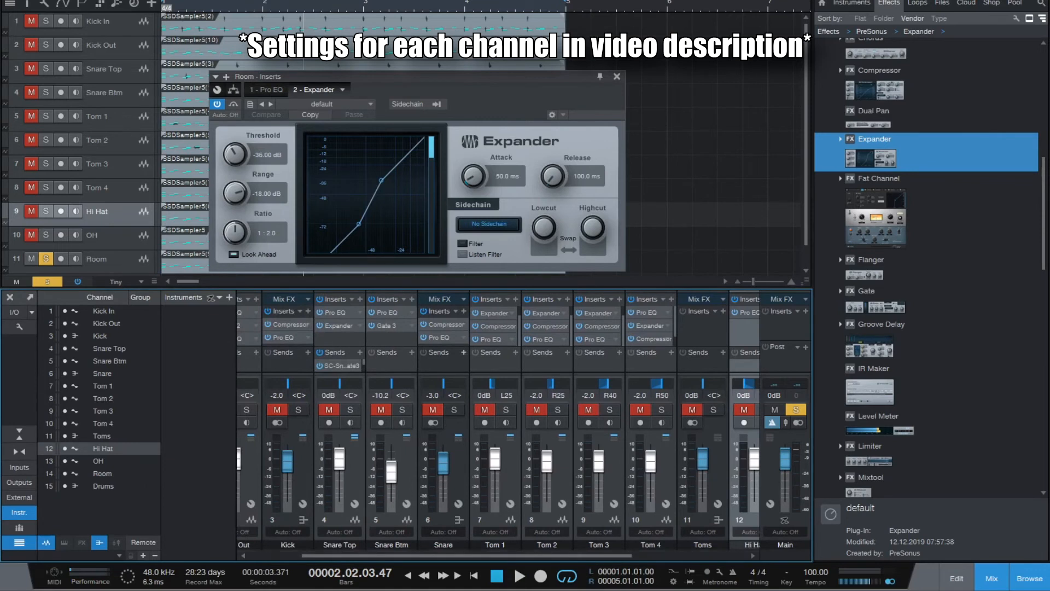
left_click(463, 352)
left_click(468, 491)
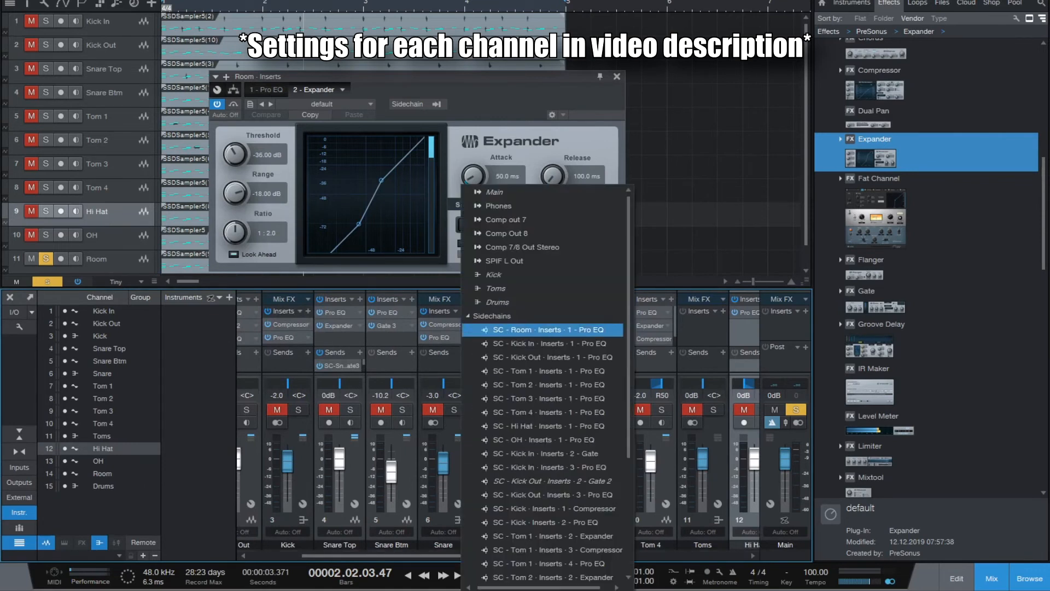
key("Down")
key("Down")
key("Down")
key("Down")
key("Down")
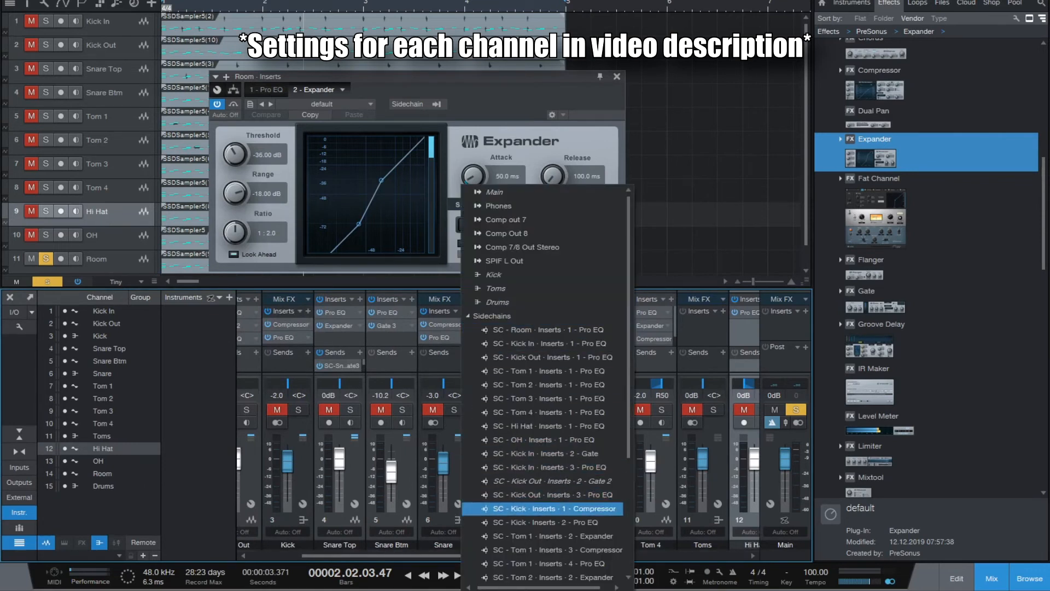
scroll(544, 383, "down", 4)
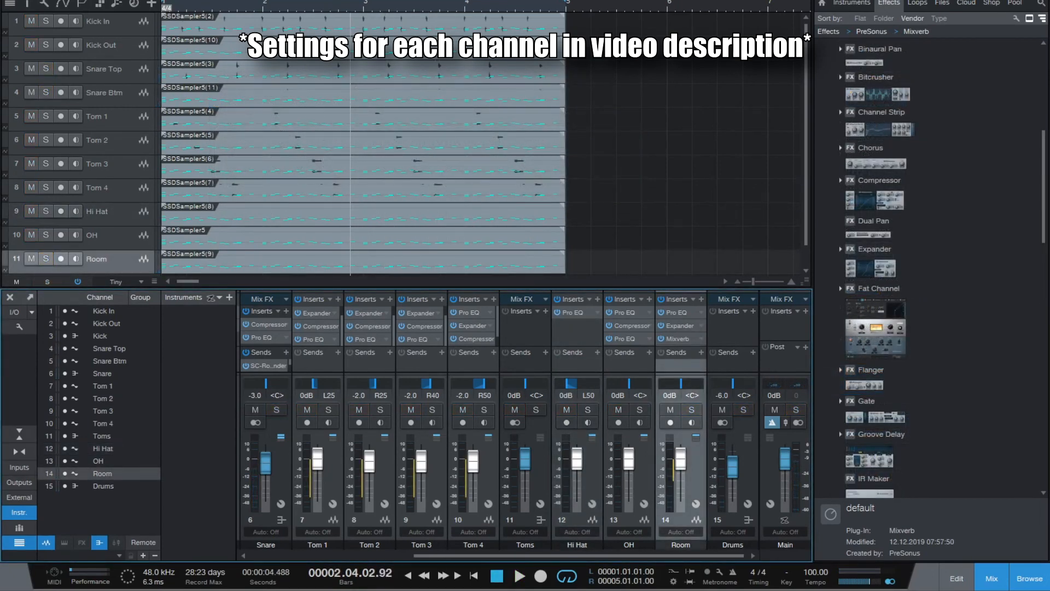
Step: Insert a Compressor on the Drums bus and open its Drums presets
left_click_drag(879, 180, 733, 323)
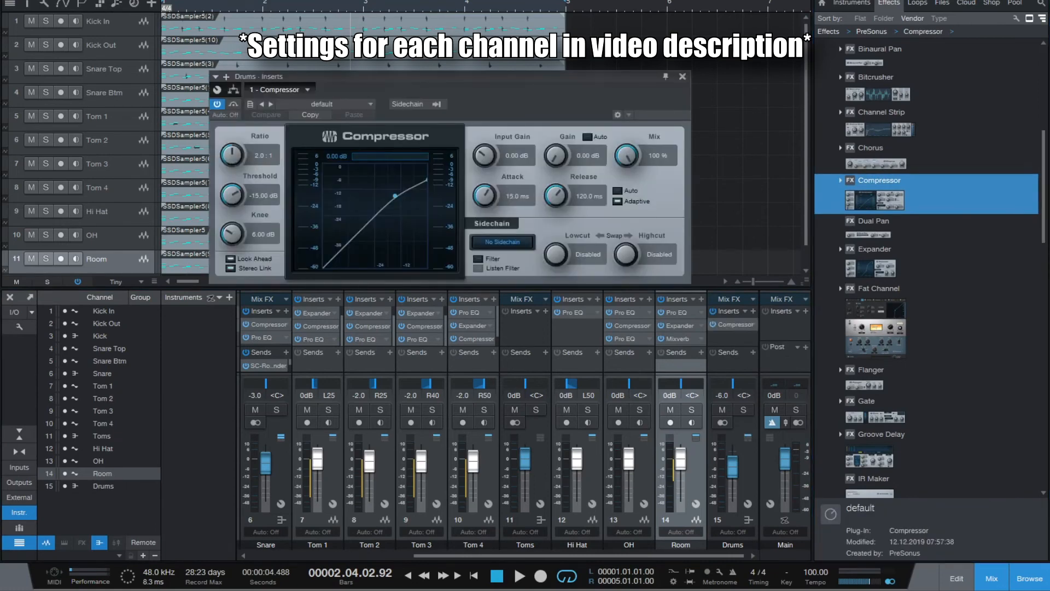
left_click(322, 104)
left_click(312, 131)
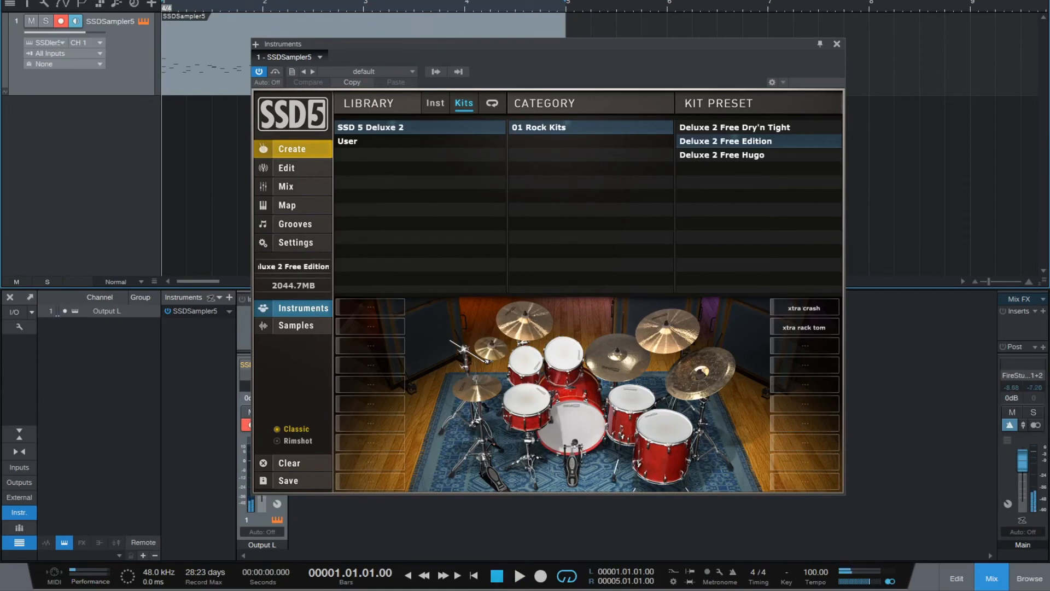
Step: Play the original SSDSampler5 drums, then play the mixed multitrack drums from the start to compare them
key("space")
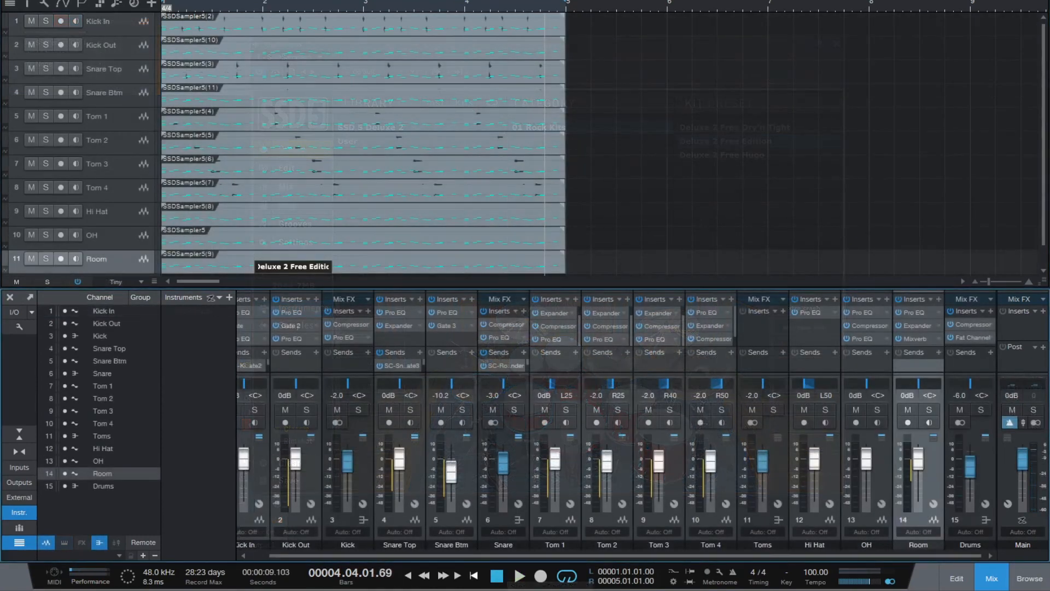
left_click(497, 576)
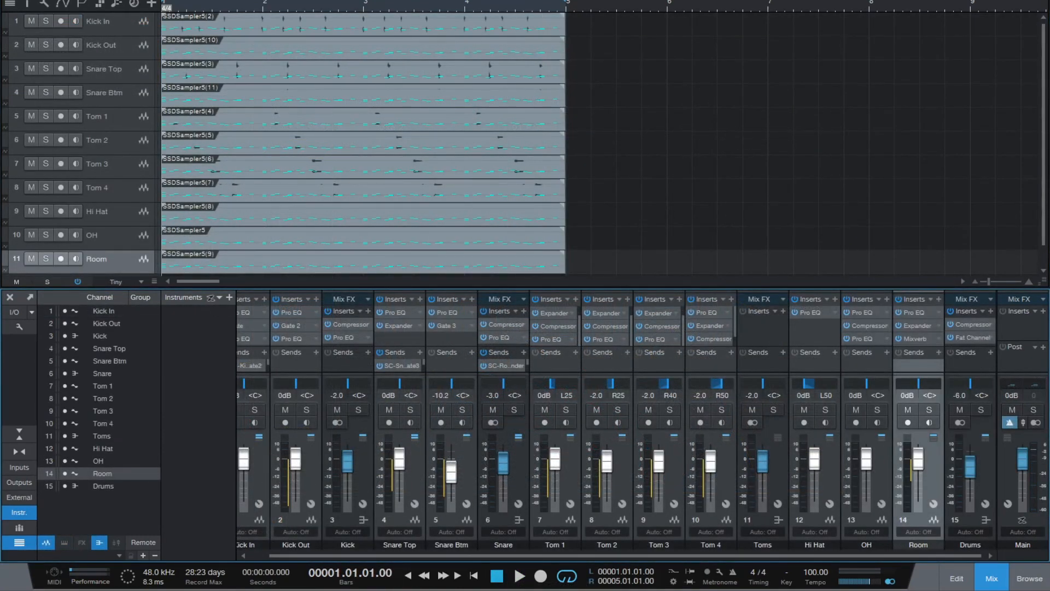
key("space")
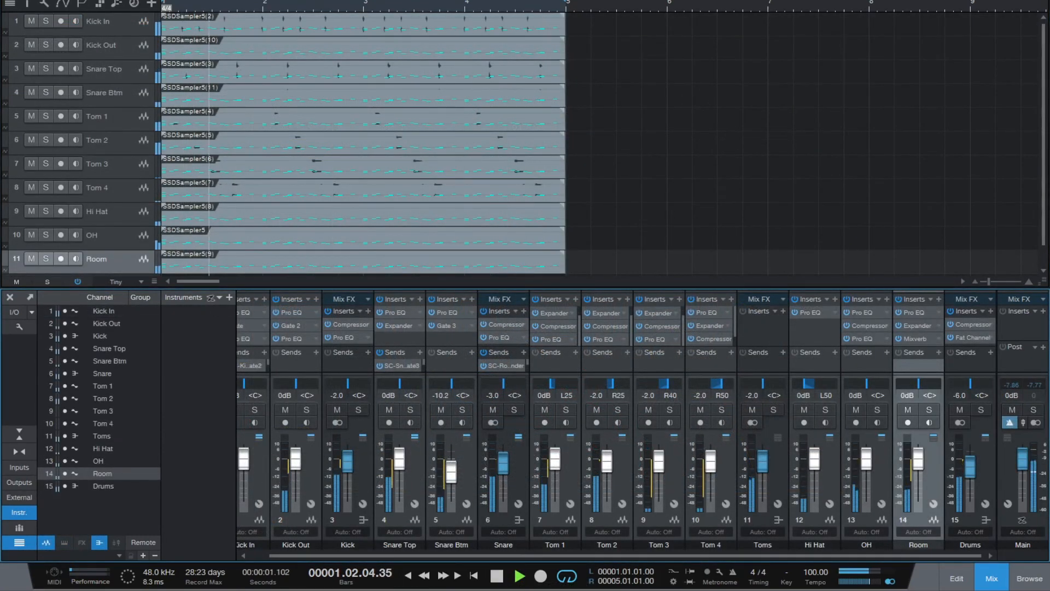